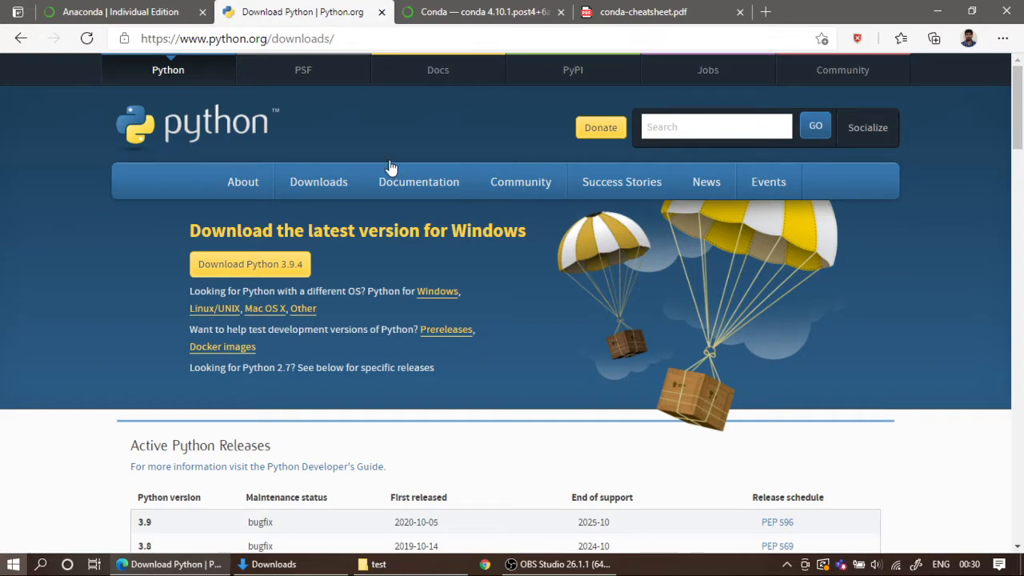
Step: Compare the Python.org downloads page with the Anaconda Individual Edition page as sources for installing Python
{"action": "left_click_drag", "start_coordinate": [344, 38], "coordinate": [156, 34]}
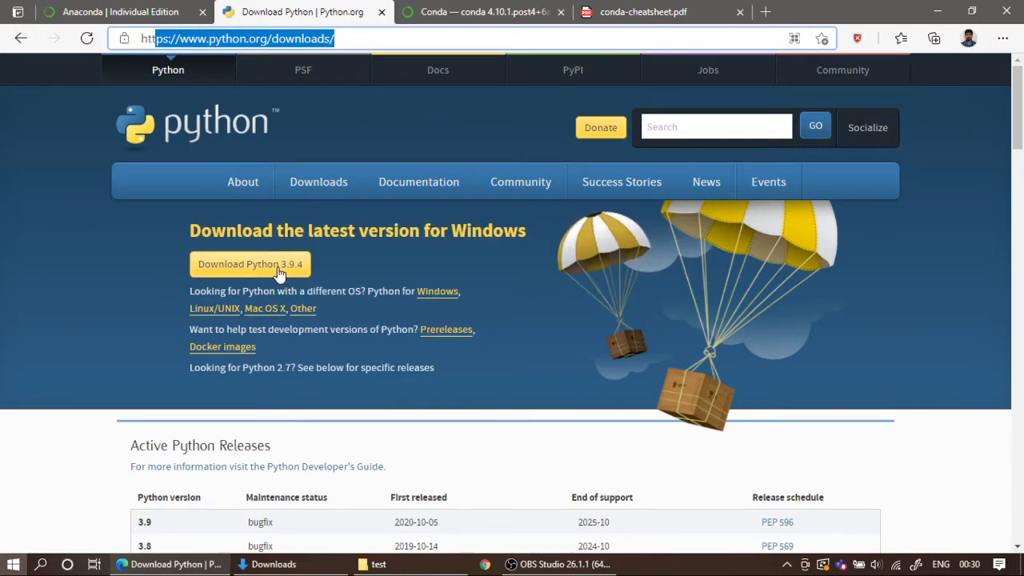
{"action": "left_click", "coordinate": [164, 14]}
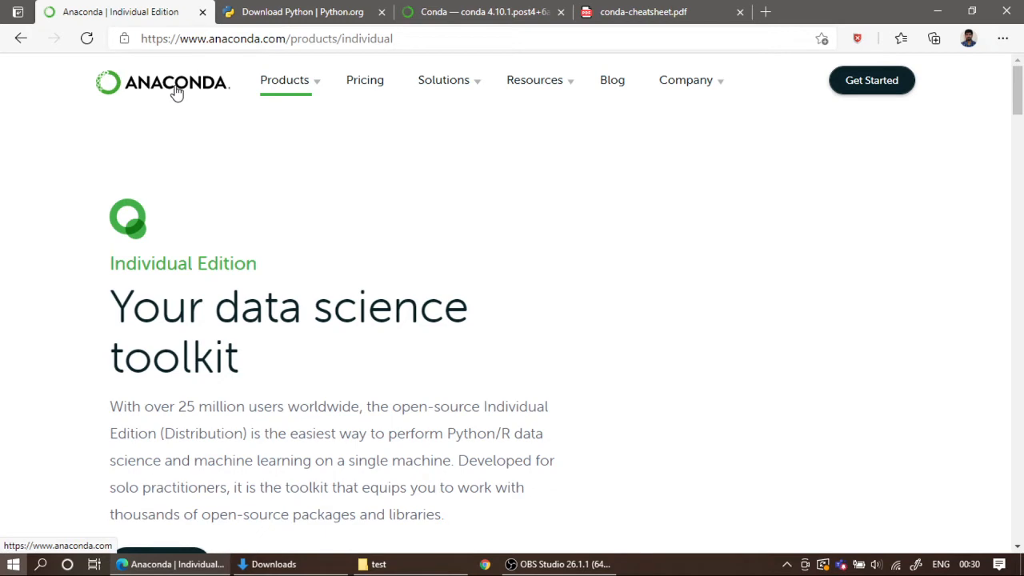
{"action": "mouse_move", "coordinate": [302, 88]}
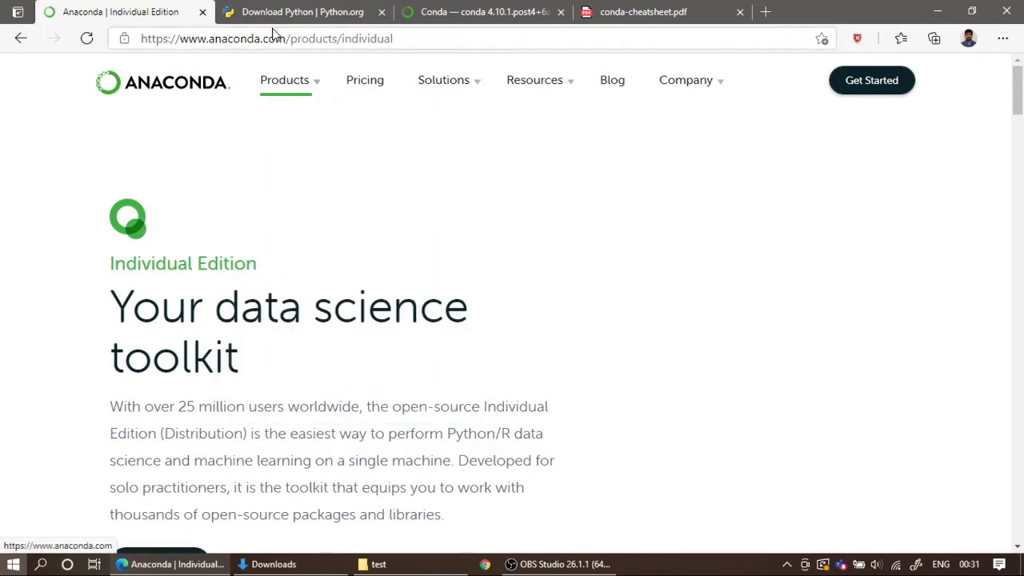
{"action": "left_click", "coordinate": [298, 12]}
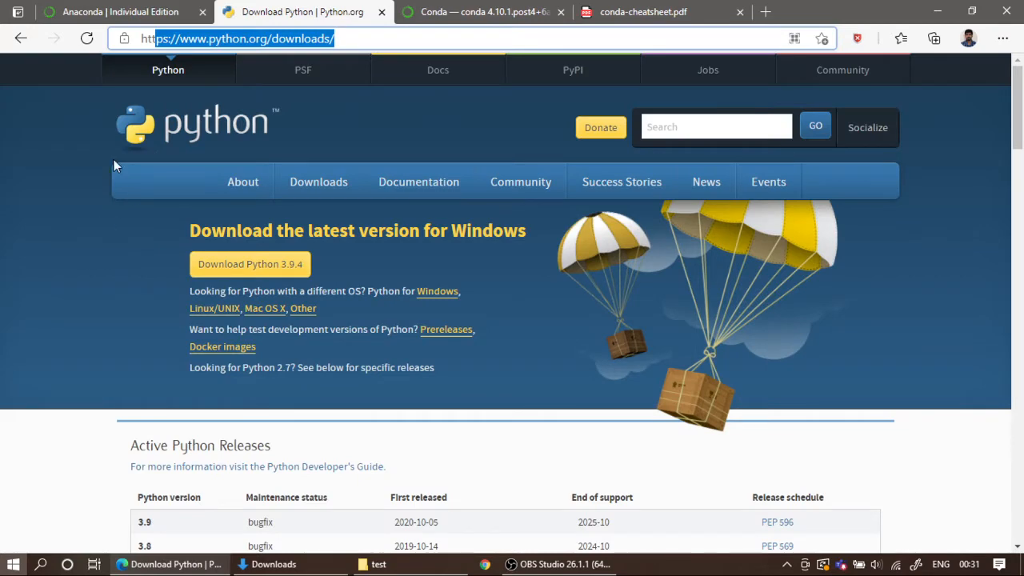
{"action": "left_click", "coordinate": [139, 11]}
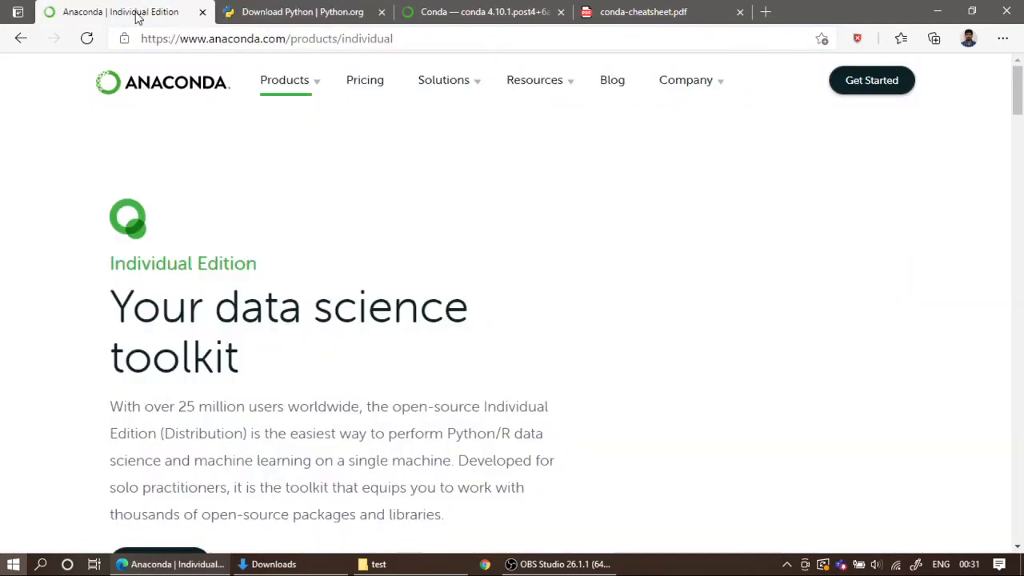
{"action": "left_click", "coordinate": [258, 11]}
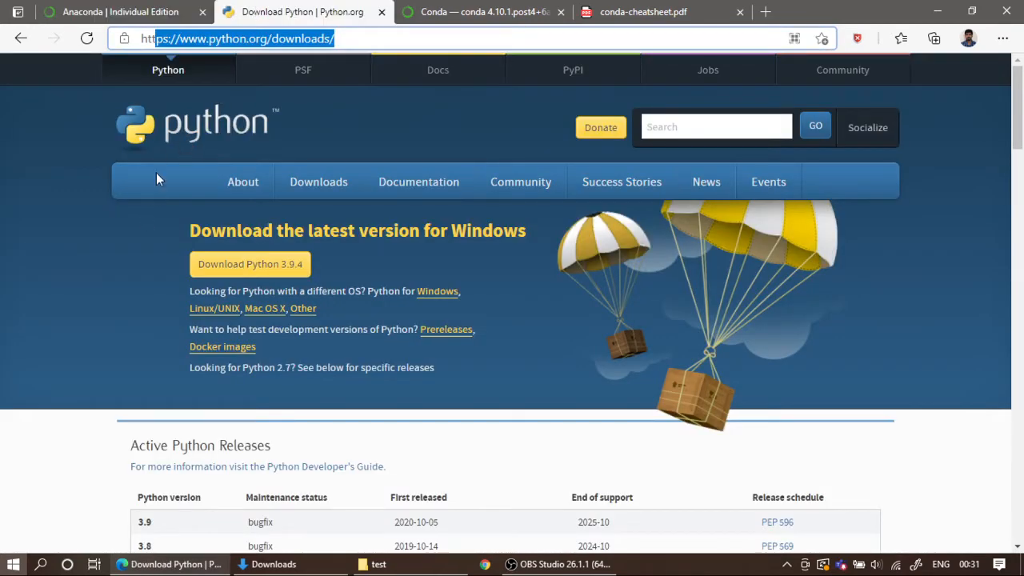
{"action": "left_click", "coordinate": [117, 6]}
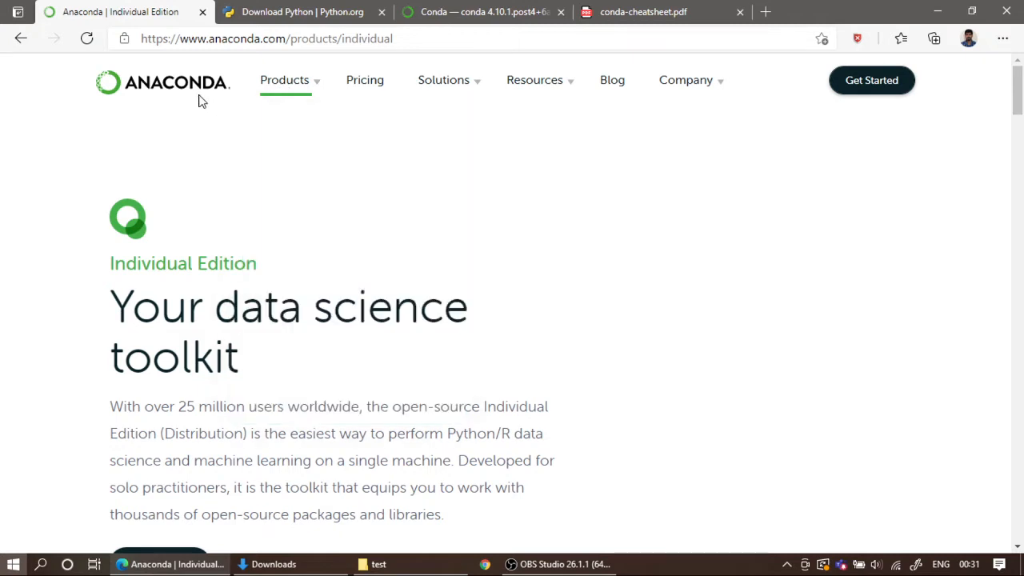
Step: Open the Individual Edition product page from the Anaconda home page and go to its Anaconda Installers download section
{"action": "left_click", "coordinate": [303, 97]}
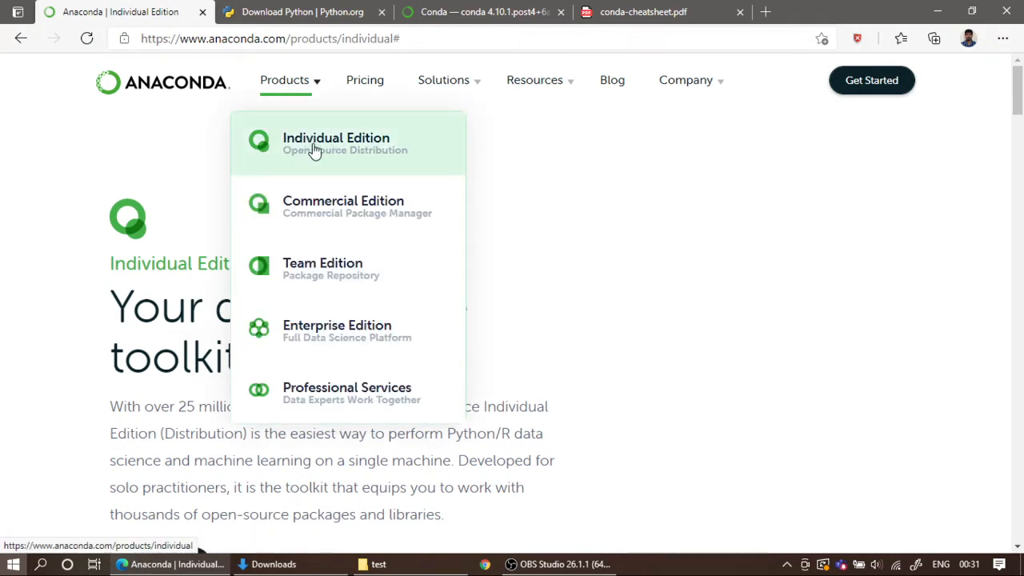
{"action": "left_click", "coordinate": [167, 87]}
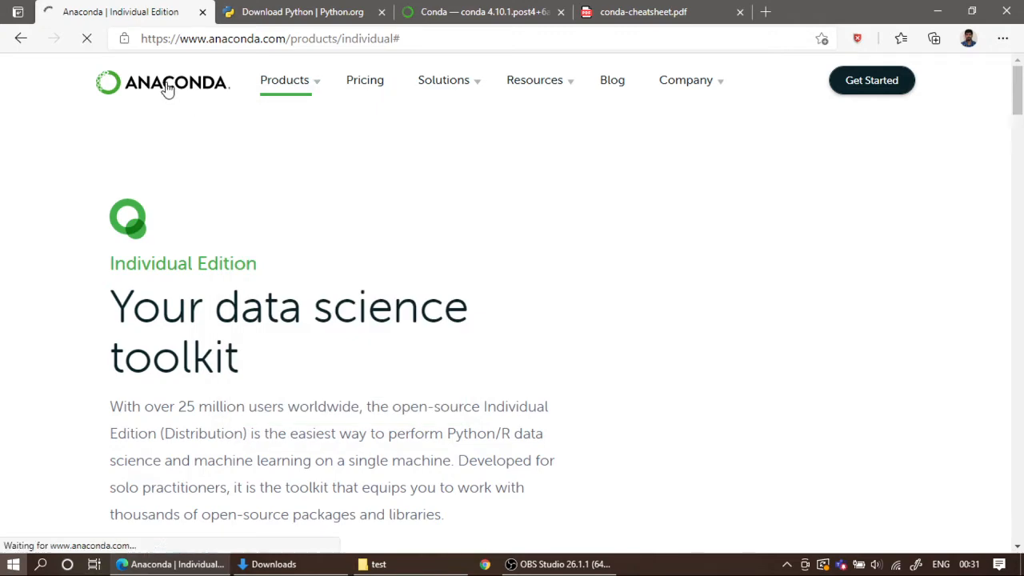
{"action": "mouse_move", "coordinate": [294, 94]}
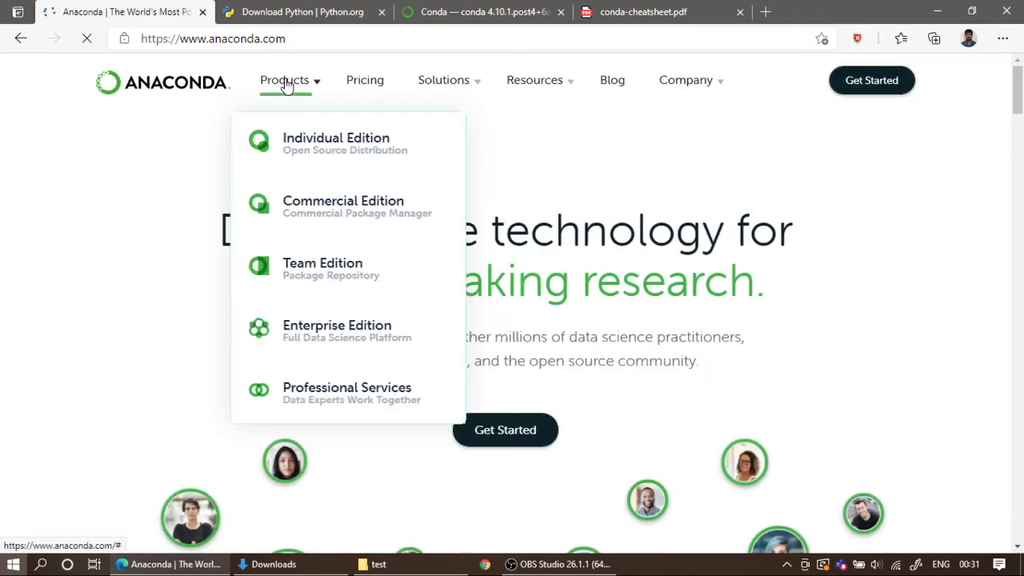
{"action": "left_click", "coordinate": [304, 151]}
{"action": "scroll", "coordinate": [297, 265], "scroll_direction": "down", "scroll_amount": 3}
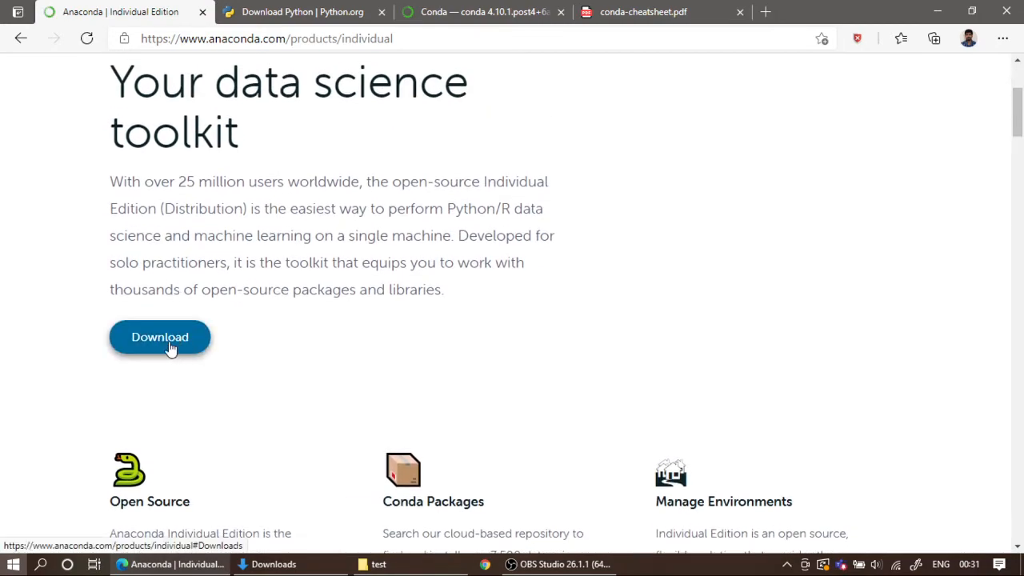
{"action": "left_click", "coordinate": [170, 344]}
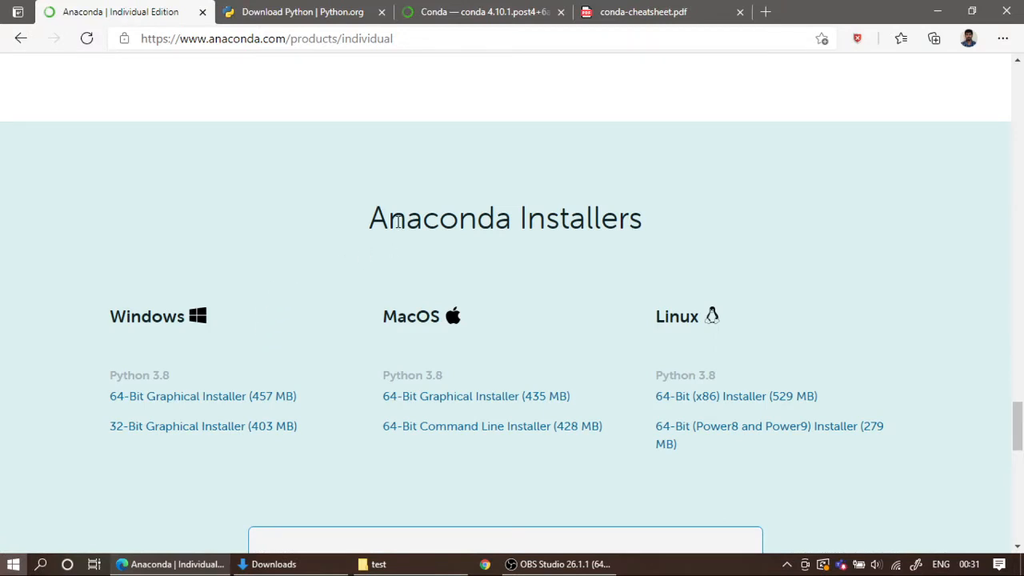
{"action": "left_click_drag", "start_coordinate": [365, 226], "coordinate": [711, 241]}
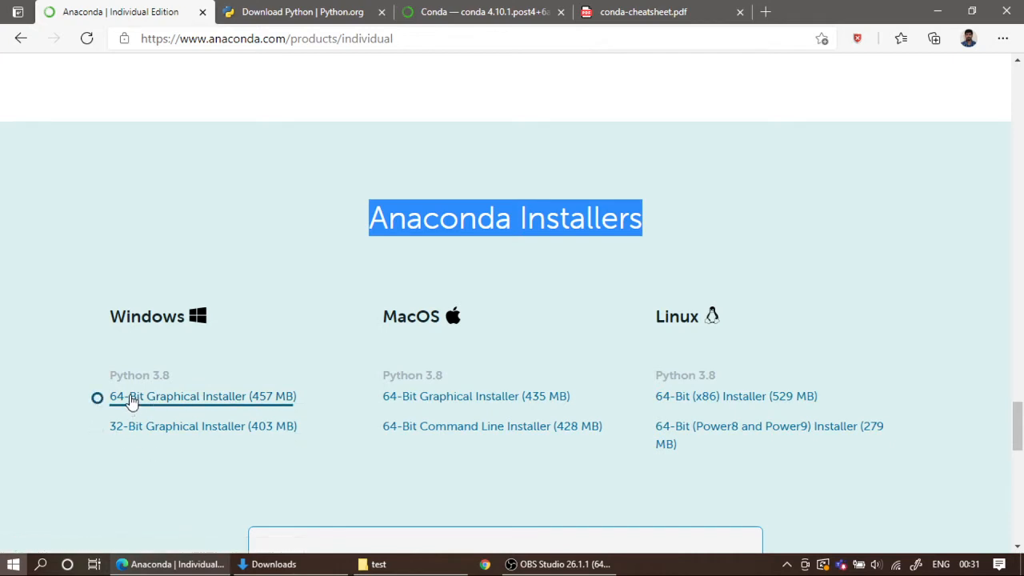
Step: Switch to the Downloads folder in File Explorer and check the computer's system type in the properties of This PC
{"action": "mouse_move", "coordinate": [376, 564]}
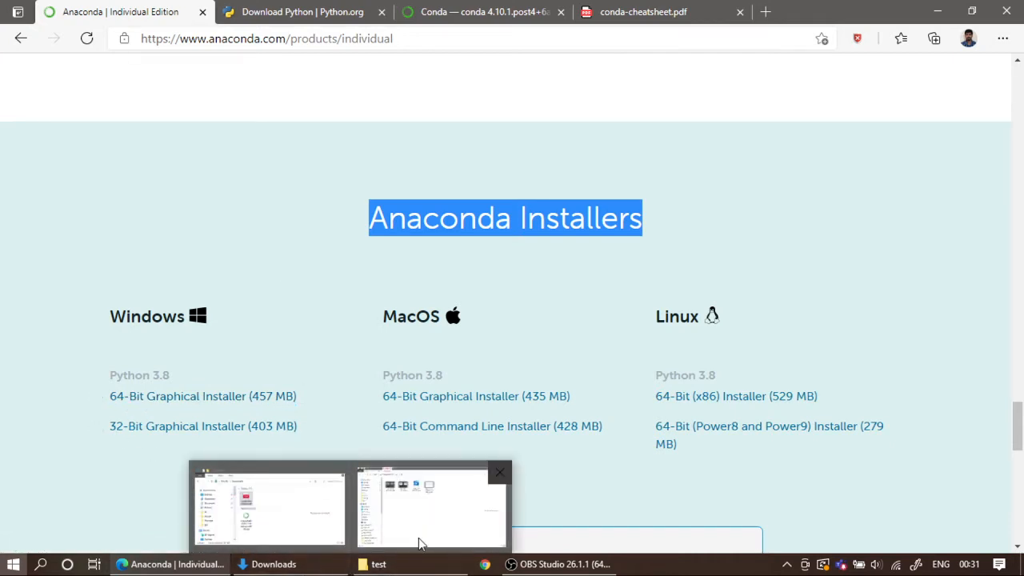
{"action": "left_click", "coordinate": [293, 519]}
{"action": "left_click", "coordinate": [877, 223]}
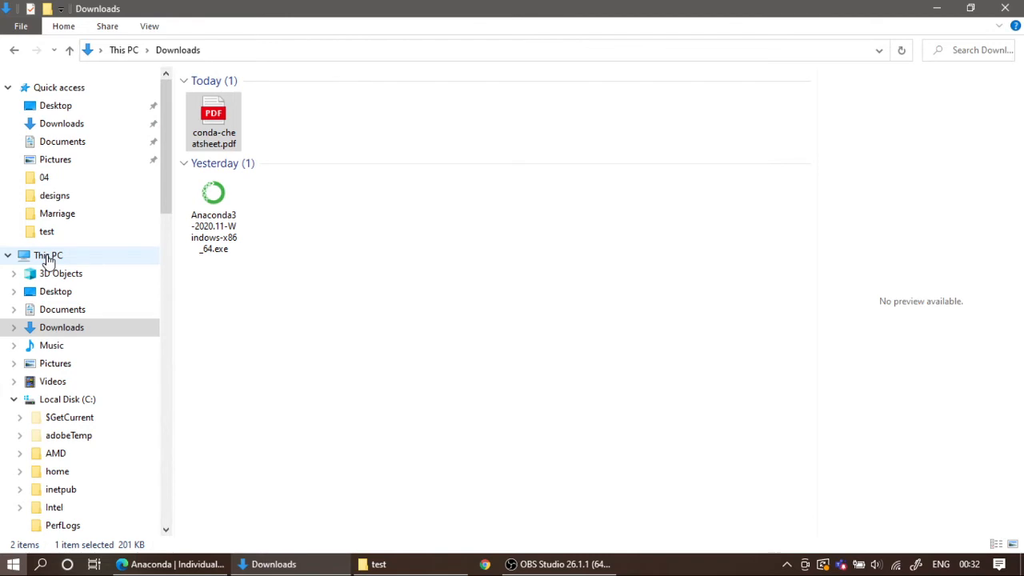
{"action": "right_click", "coordinate": [48, 261]}
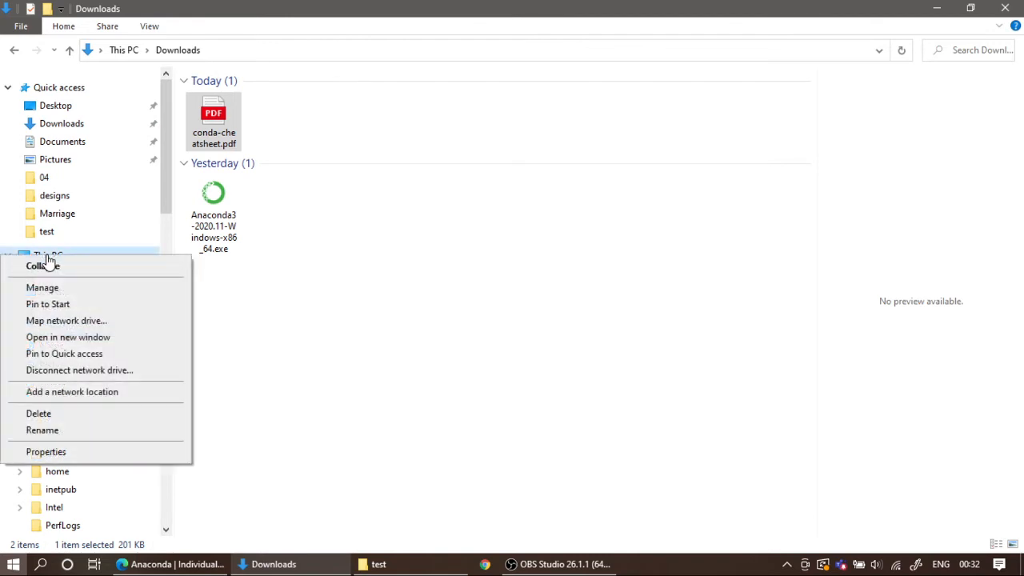
{"action": "left_click", "coordinate": [47, 452]}
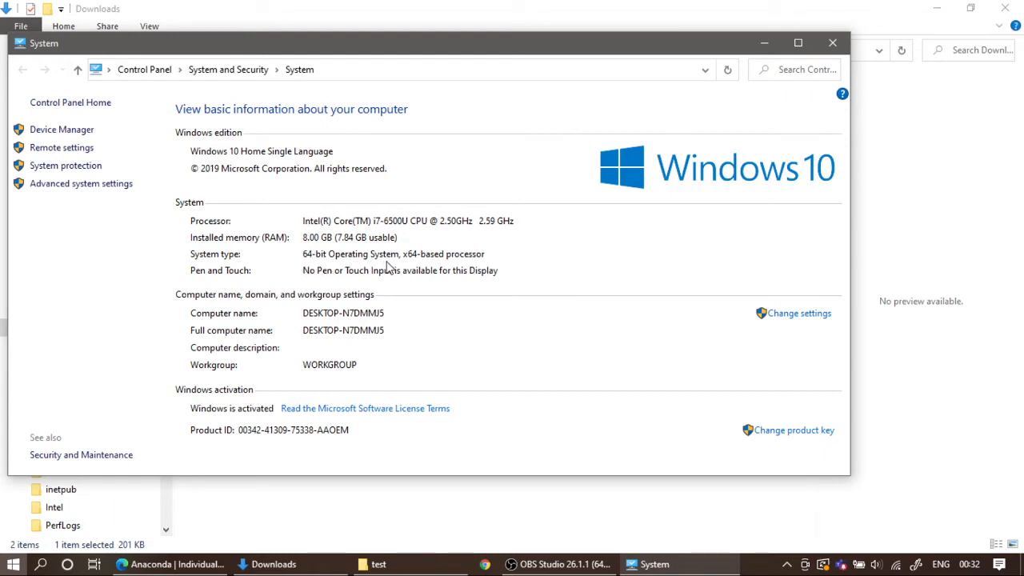
{"action": "left_click", "coordinate": [832, 43]}
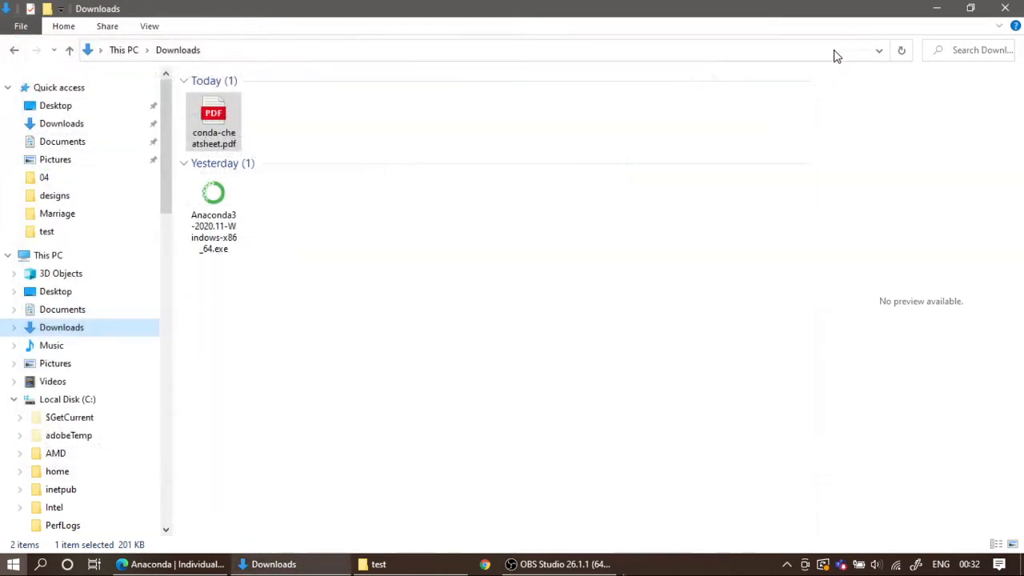
Step: Recheck the 64-bit Windows installer link in Edge, then run Anaconda3-2020.11-Windows-x86_64.exe from the Downloads folder and allow it past the security warning
{"action": "key", "text": "alt+Tab"}
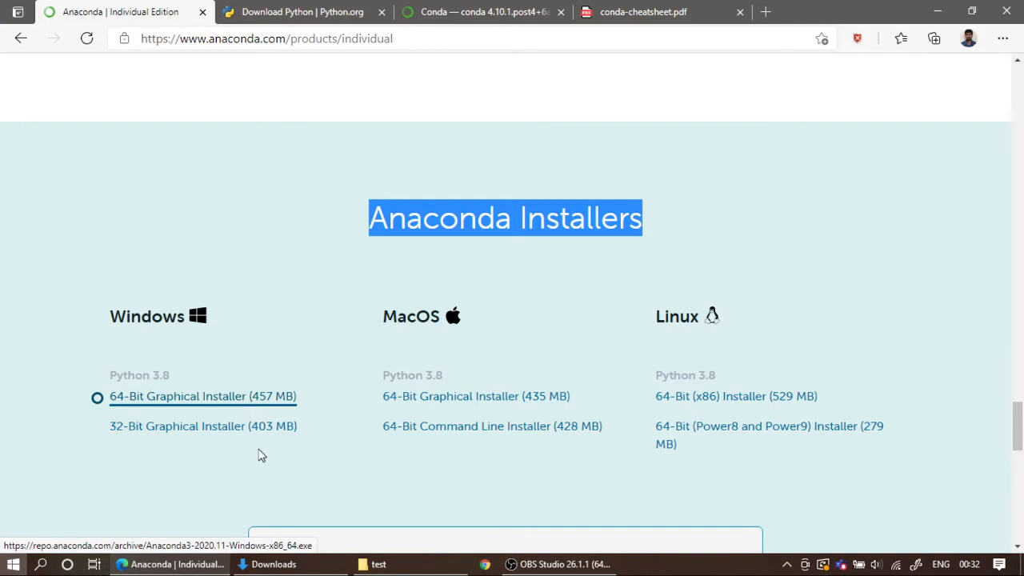
{"action": "left_click", "coordinate": [272, 564]}
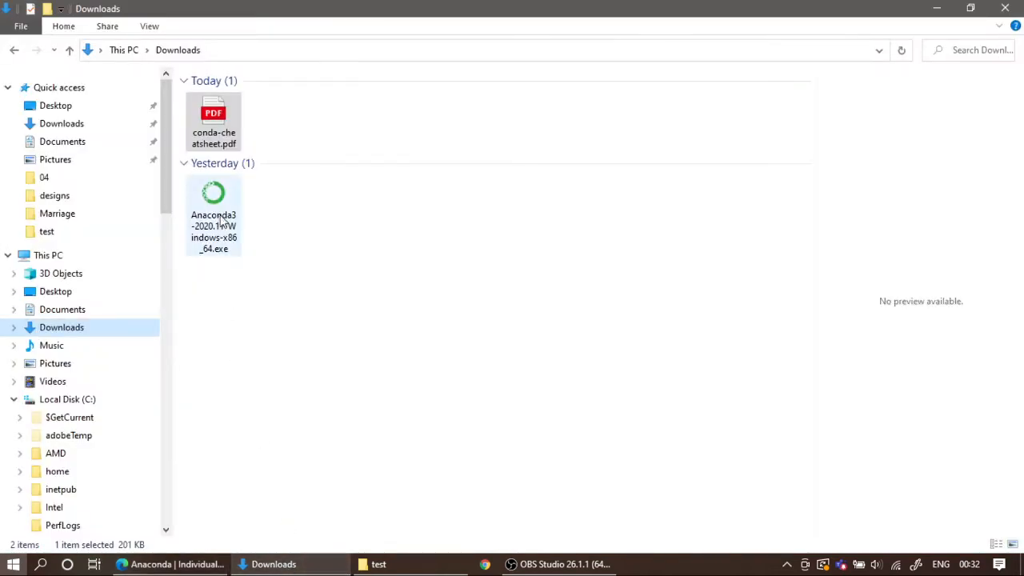
{"action": "left_click", "coordinate": [304, 245]}
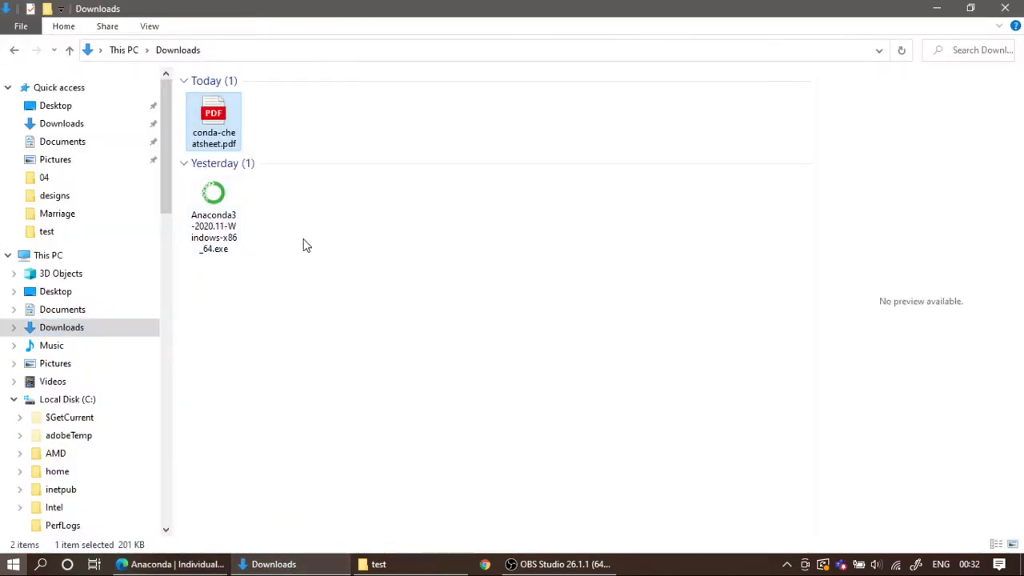
{"action": "double_click", "coordinate": [210, 221]}
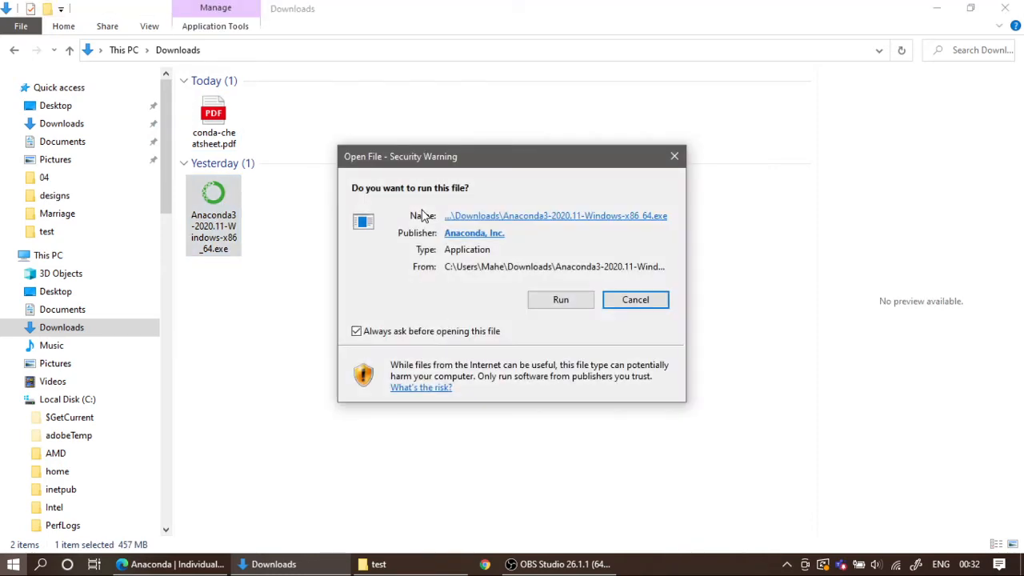
{"action": "left_click_drag", "start_coordinate": [504, 166], "coordinate": [468, 138]}
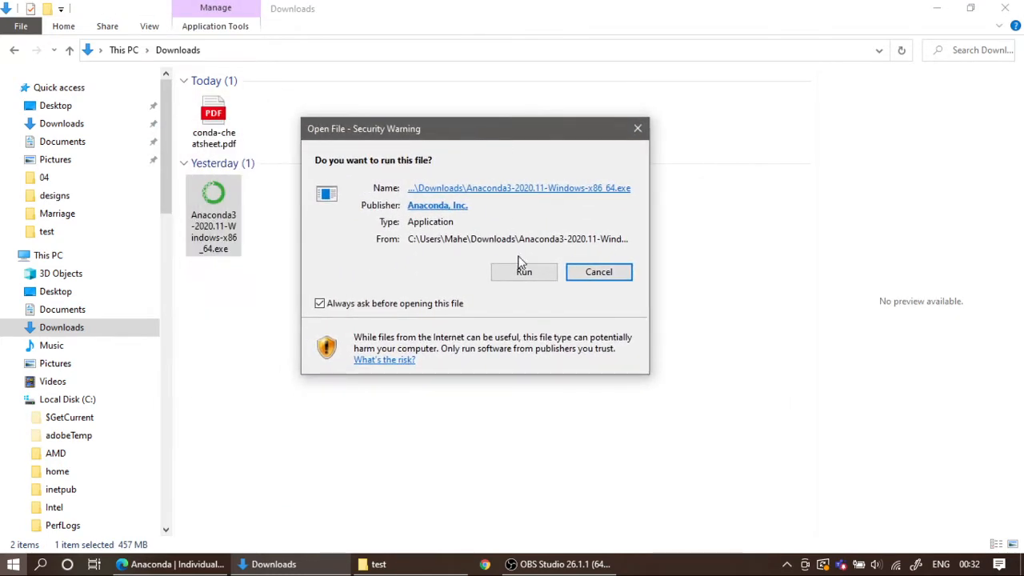
{"action": "left_click", "coordinate": [522, 273]}
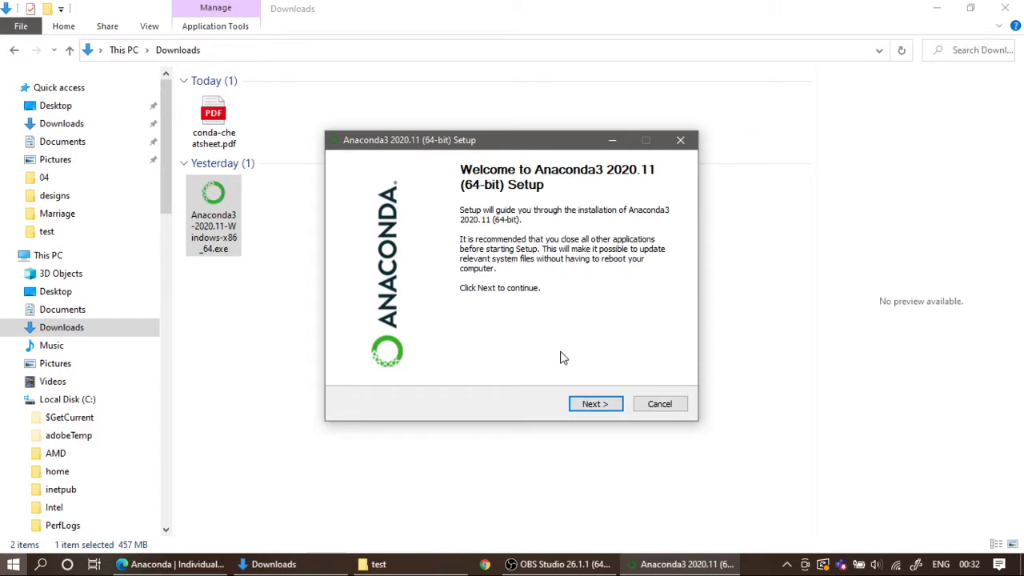
Step: Accept the licence and install Anaconda3 for Just Me in the default folder, registered as the default Python 3.8 without adding it to PATH
{"action": "left_click", "coordinate": [596, 406]}
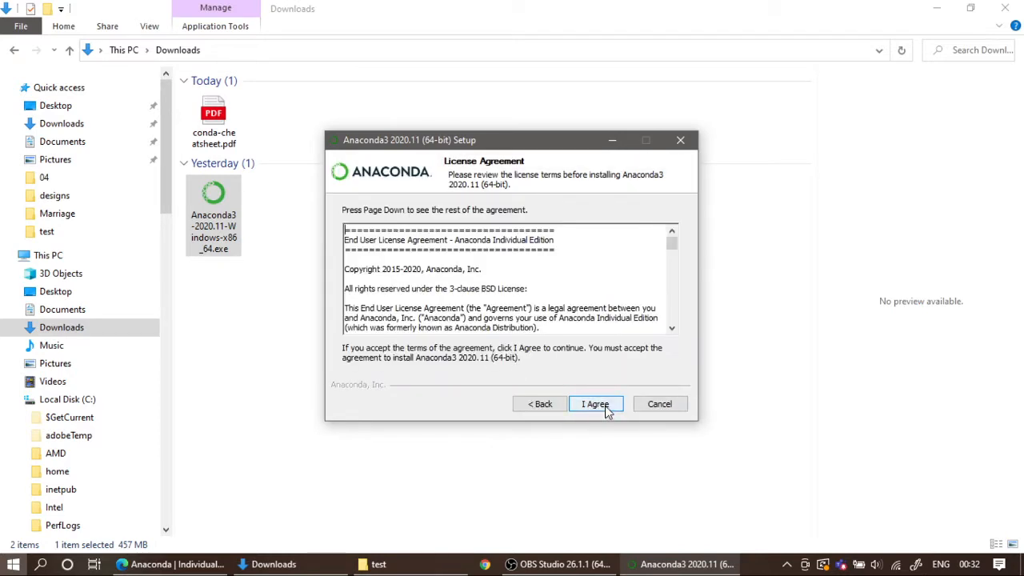
{"action": "left_click", "coordinate": [596, 406]}
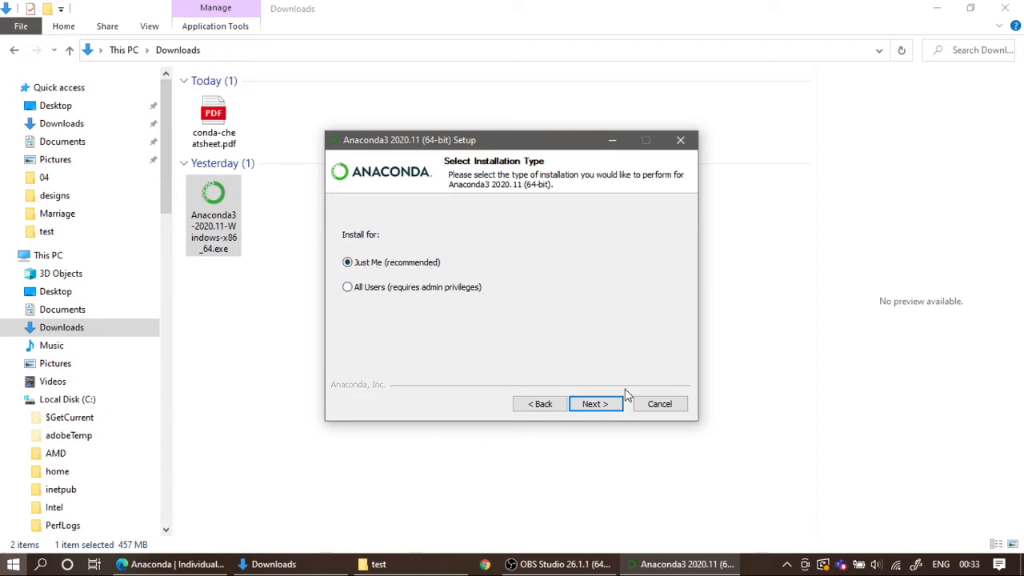
{"action": "left_click", "coordinate": [596, 404]}
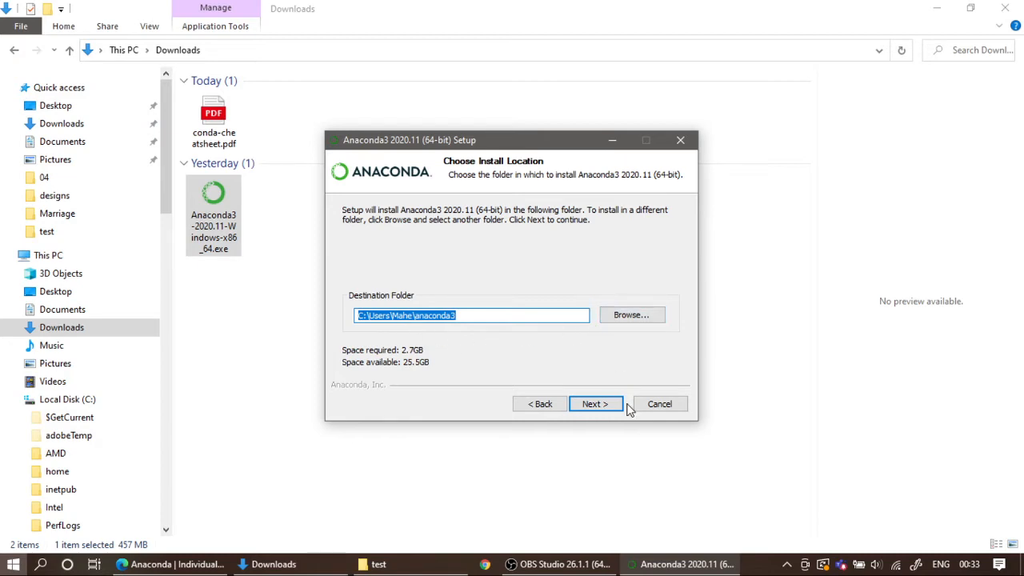
{"action": "left_click", "coordinate": [596, 404]}
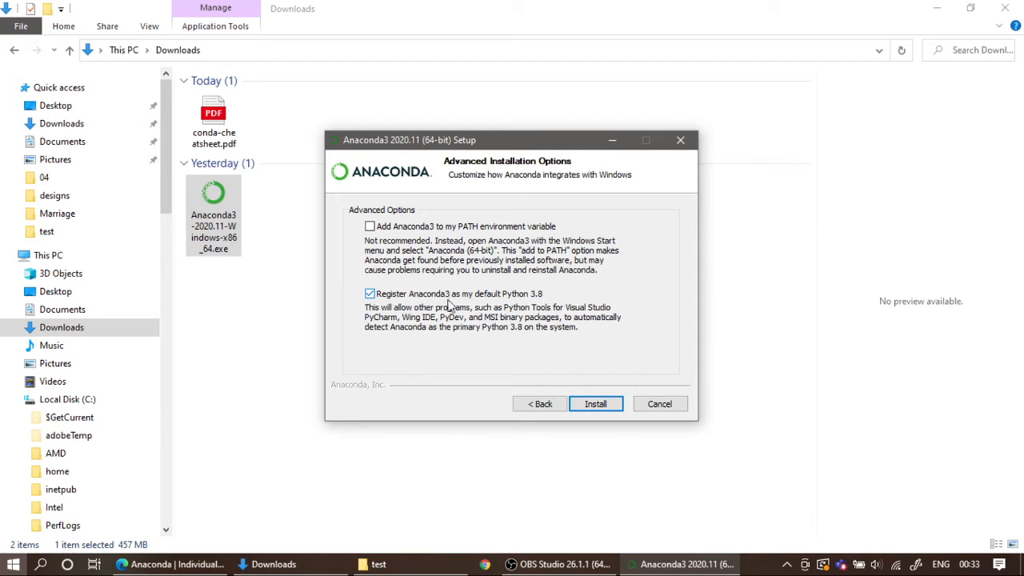
{"action": "left_click", "coordinate": [596, 405]}
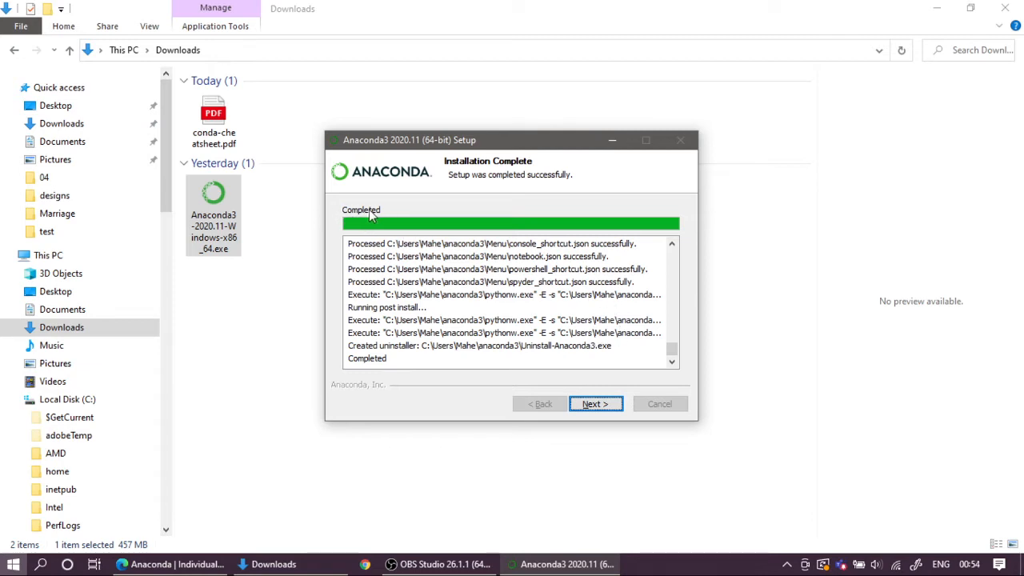
Step: Finish the Anaconda3 setup with the Individual Edition Tutorial and Getting Started with Anaconda options turned off
{"action": "left_click", "coordinate": [604, 406]}
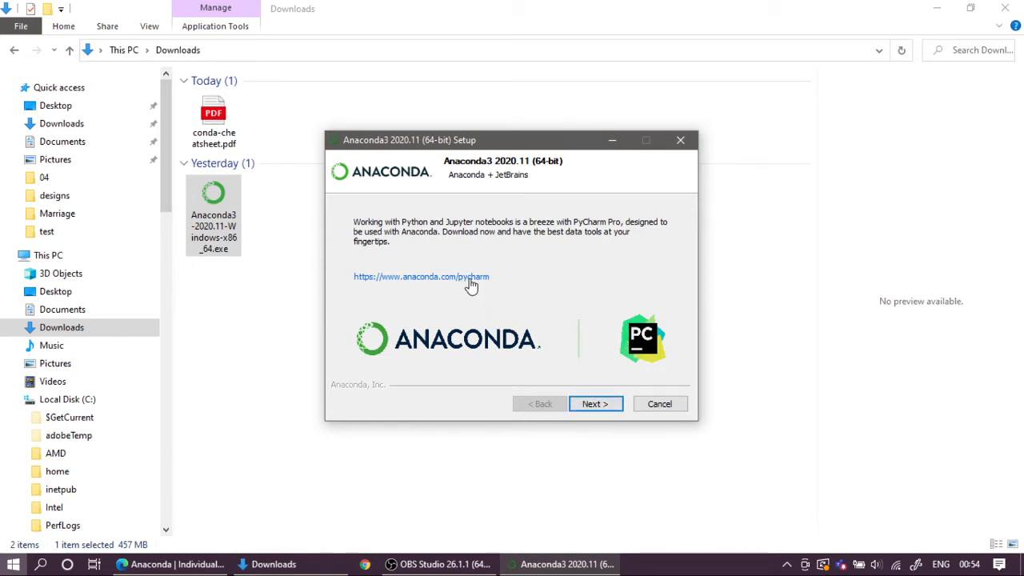
{"action": "left_click", "coordinate": [592, 404]}
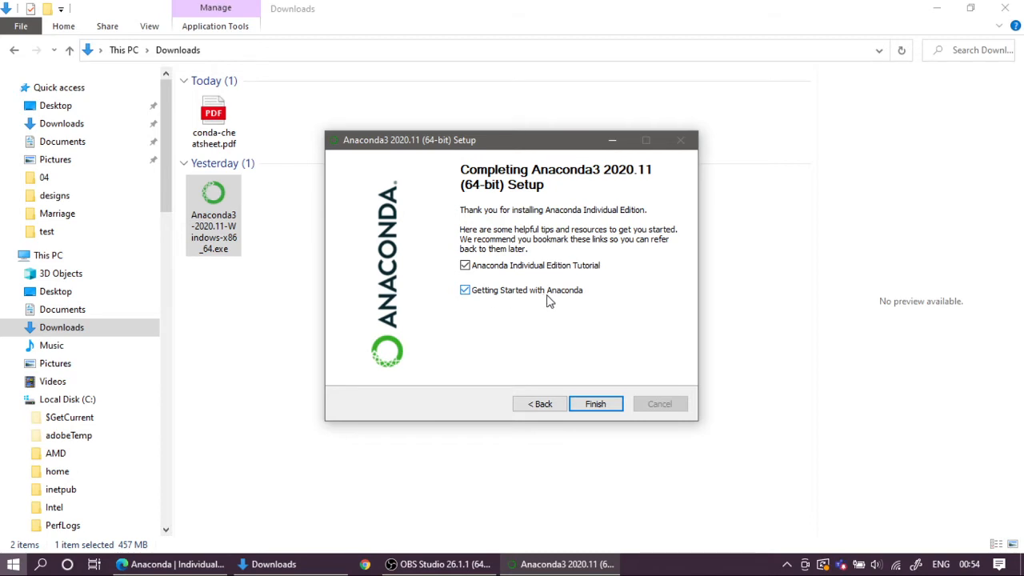
{"action": "left_click", "coordinate": [465, 266]}
{"action": "left_click", "coordinate": [464, 292]}
{"action": "left_click", "coordinate": [594, 406]}
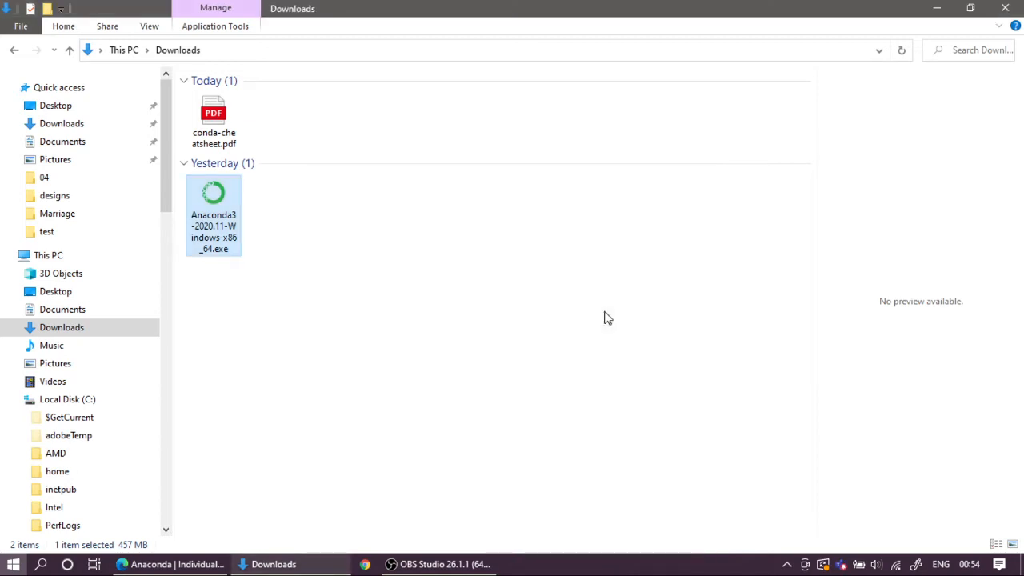
{"action": "key", "text": "super"}
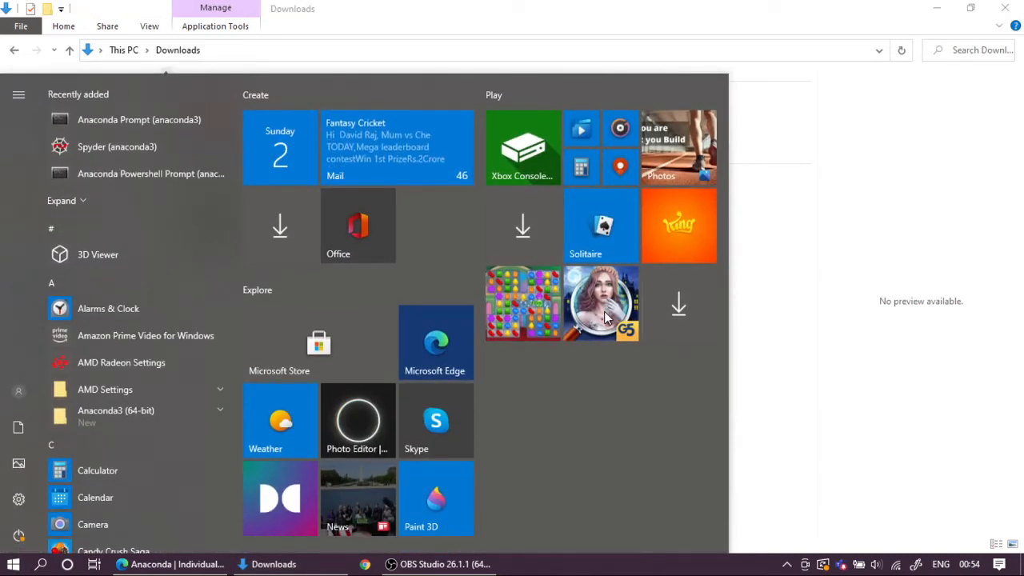
{"action": "key", "text": "super"}
{"action": "key", "text": "super"}
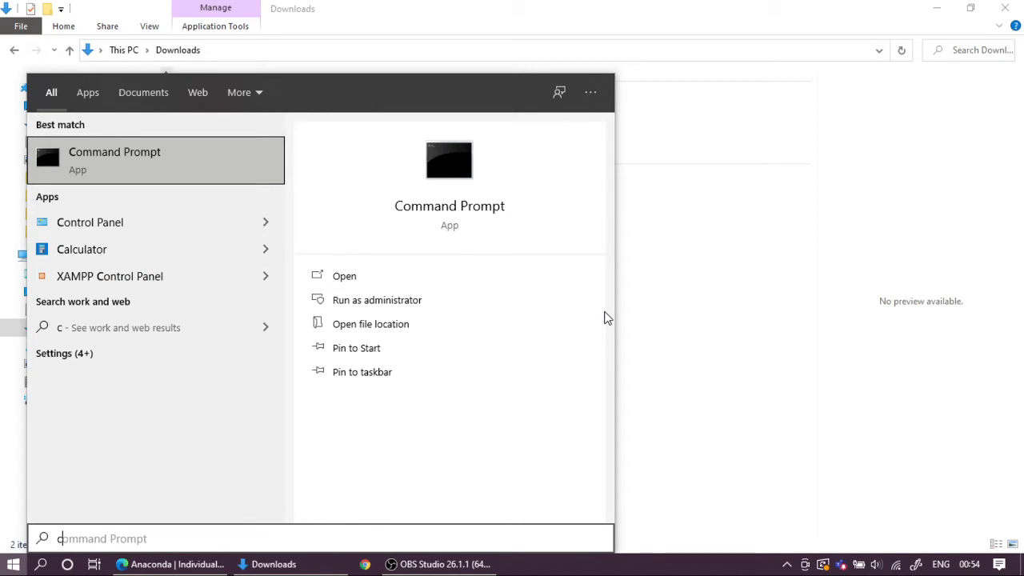
{"action": "key", "text": "super"}
{"action": "key", "text": "super"}
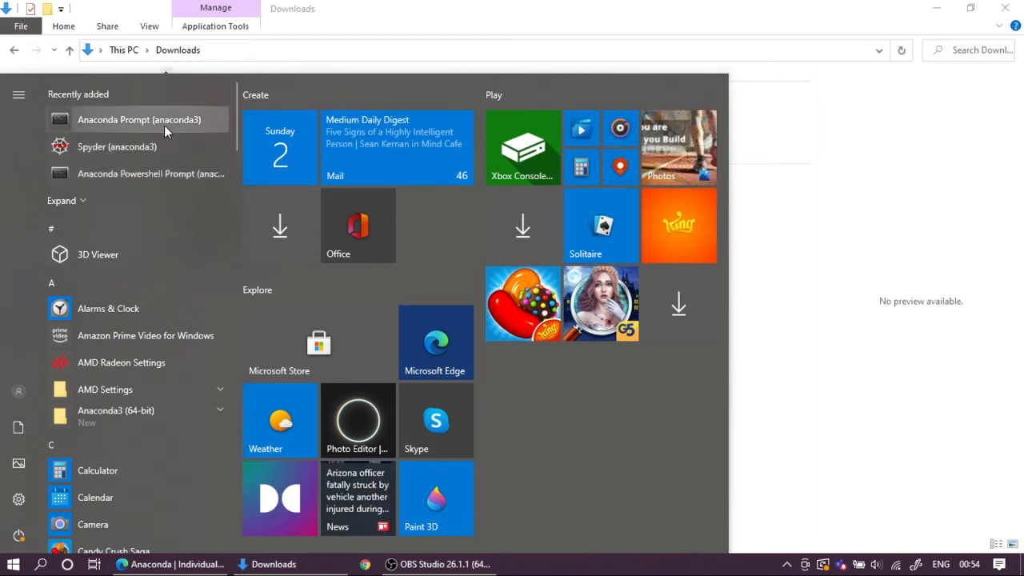
{"action": "left_click", "coordinate": [139, 159]}
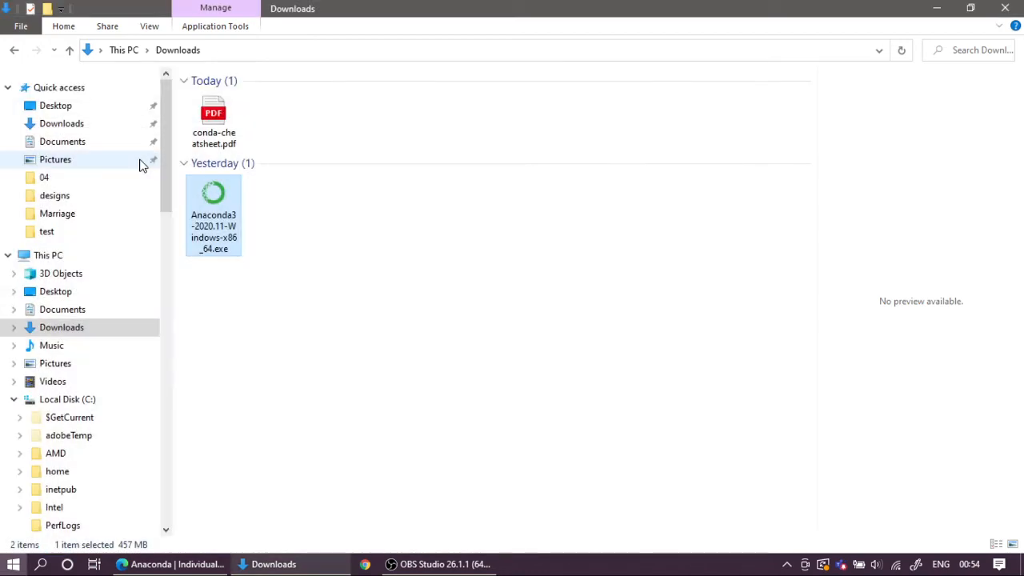
{"action": "key", "text": "super"}
{"action": "left_click", "coordinate": [139, 159]}
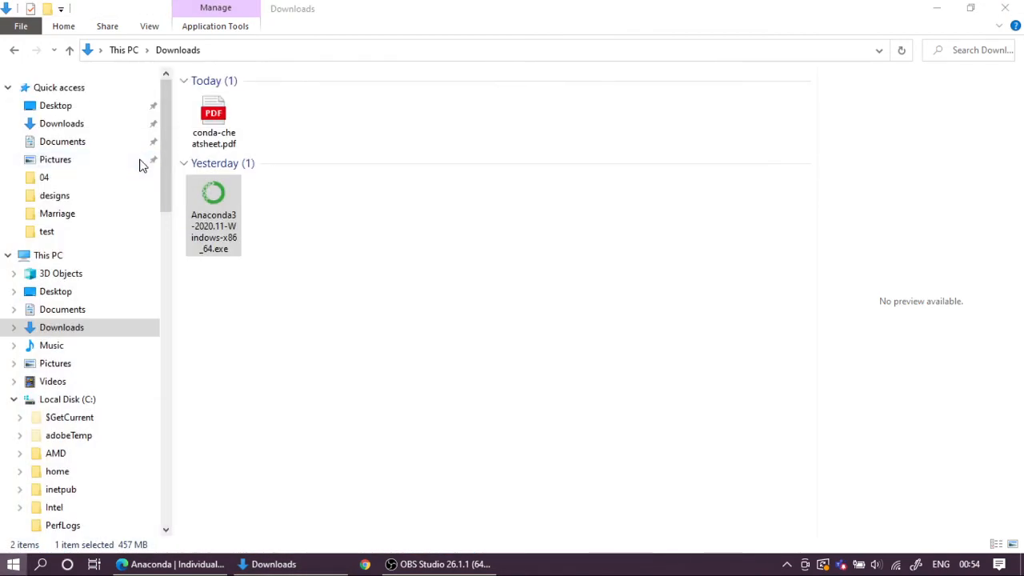
Step: Open the Windows Command Prompt, run python in it, and close the Microsoft Store window
{"action": "key", "text": "super"}
{"action": "type", "text": "cmd"}
{"action": "left_click", "coordinate": [139, 158]}
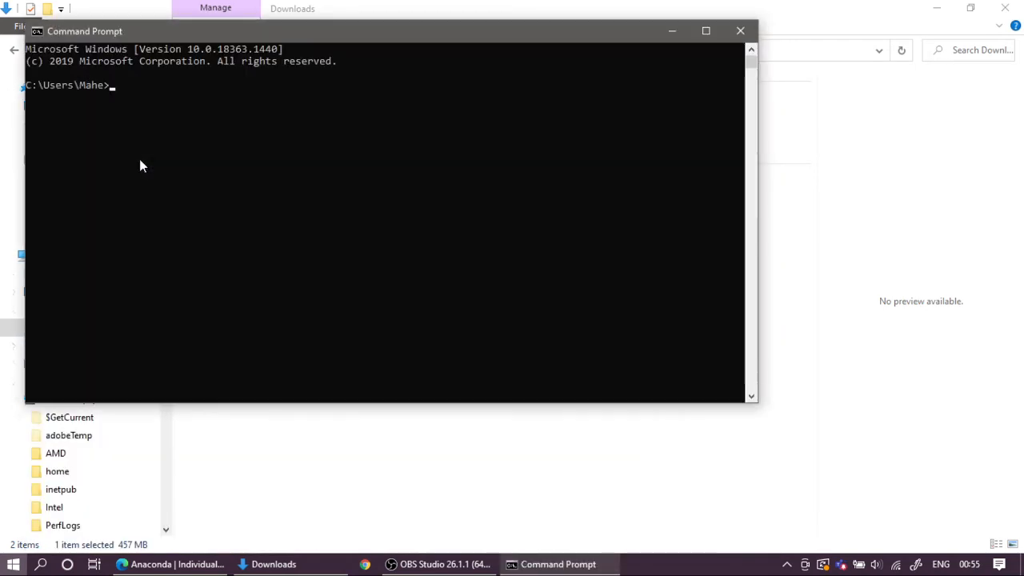
{"action": "left_click_drag", "start_coordinate": [295, 36], "coordinate": [416, 59]}
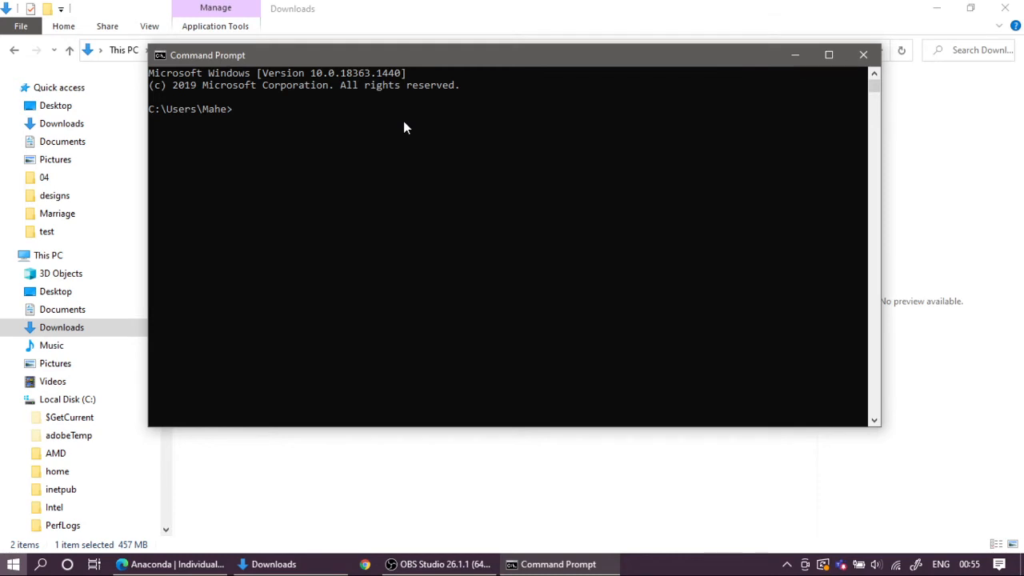
{"action": "type", "text": "python"}
{"action": "key", "text": "Return"}
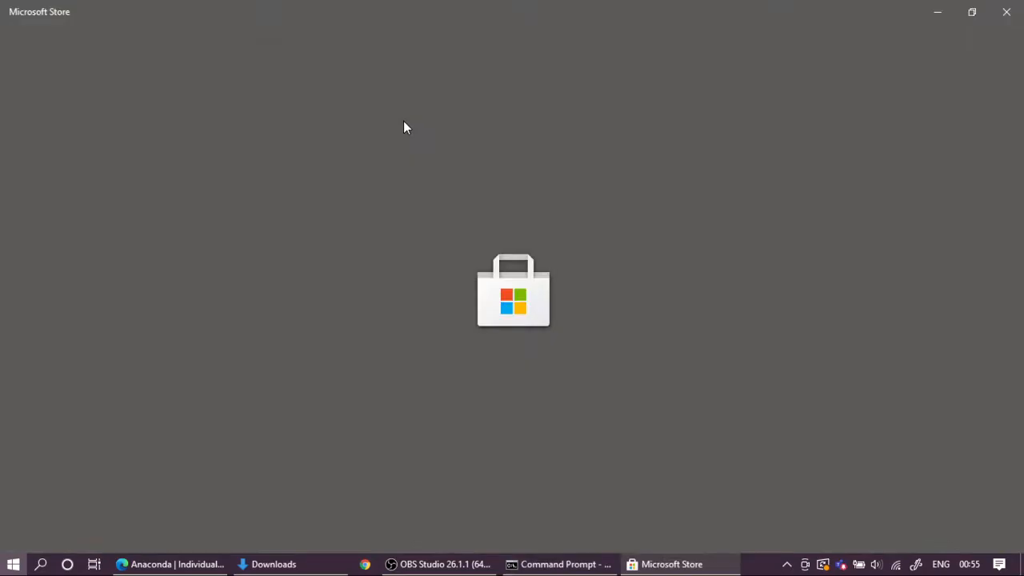
{"action": "left_click", "coordinate": [1007, 13]}
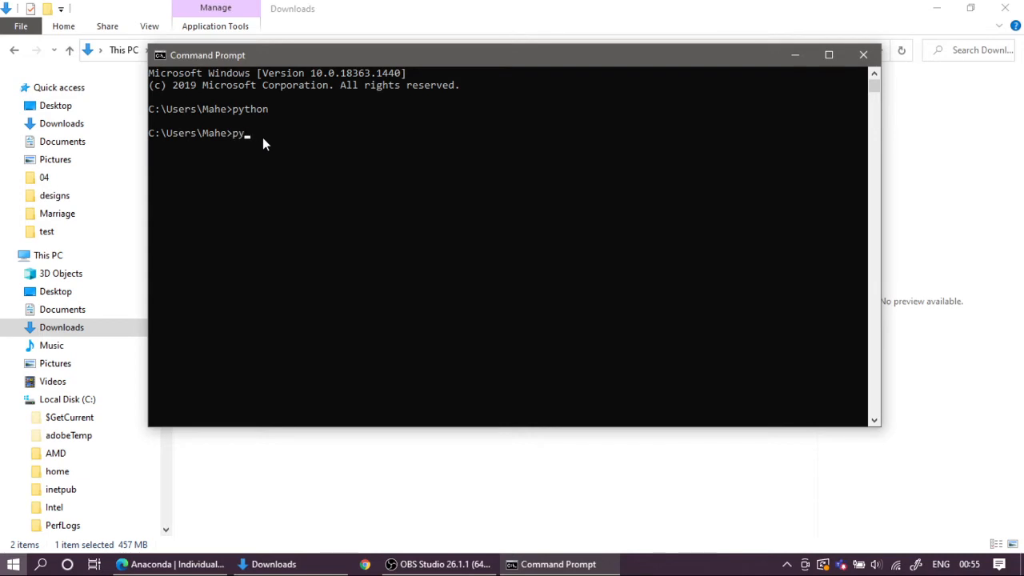
Step: Check for a Python version in the Command Prompt with python --version and close that window
{"action": "type", "text": "thon --version"}
{"action": "key", "text": "Return"}
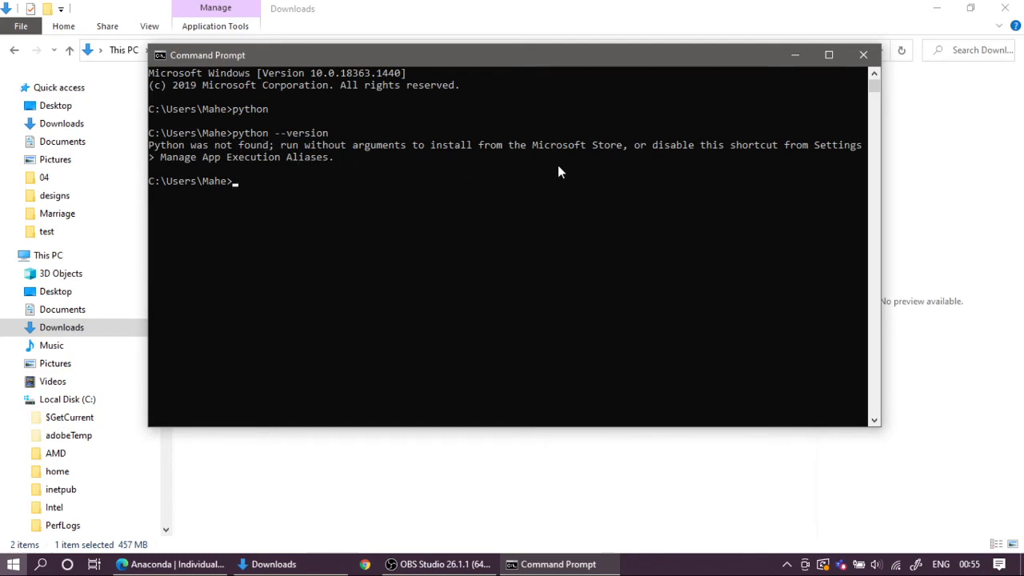
{"action": "left_click", "coordinate": [863, 55]}
Step: Search Windows for ana, open Anaconda Prompt (anaconda3), and move its window clear of the screen edge
{"action": "key", "text": "super"}
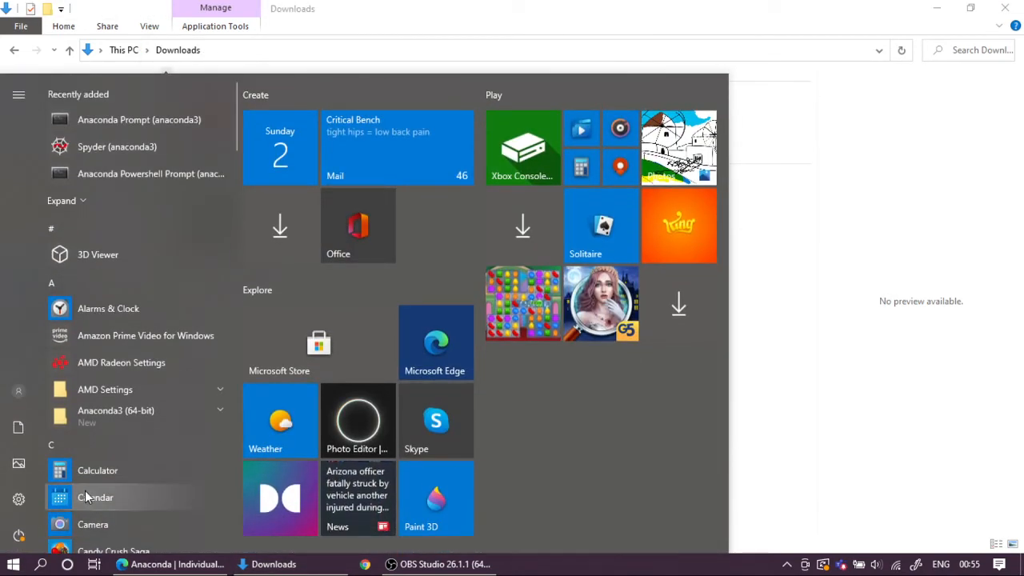
{"action": "type", "text": "ana"}
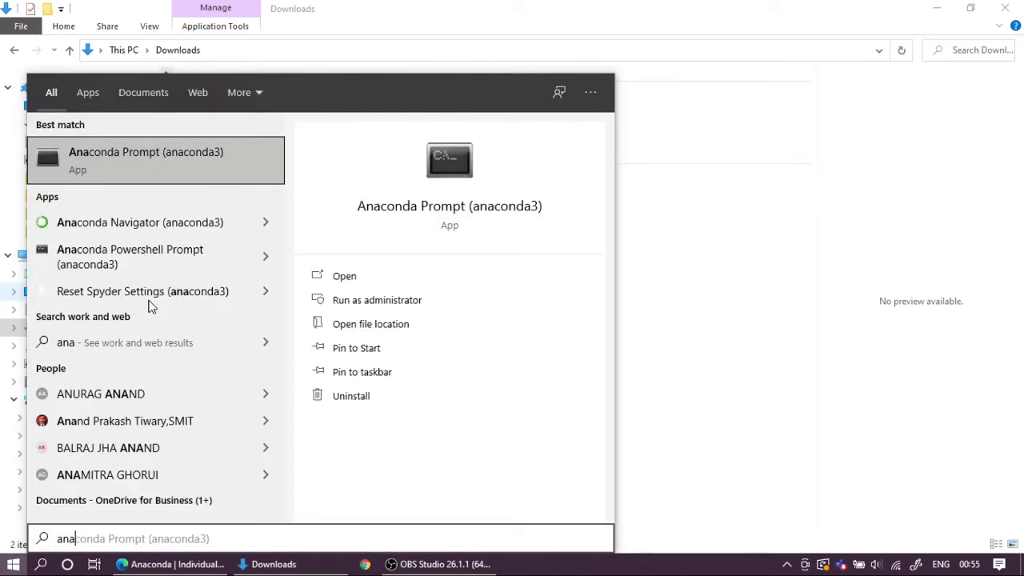
{"action": "key", "text": "Return"}
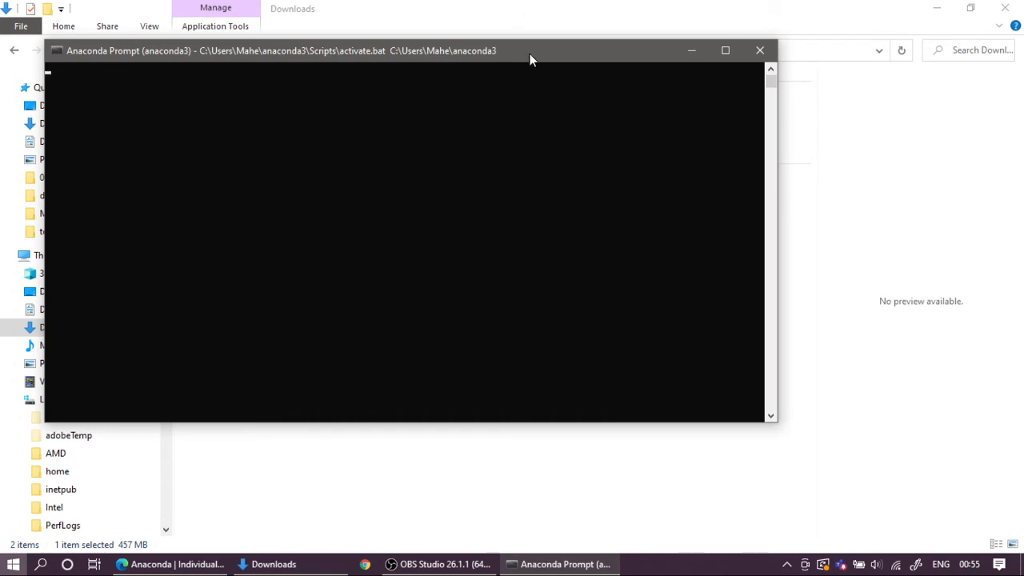
{"action": "left_click_drag", "start_coordinate": [529, 54], "coordinate": [577, 84]}
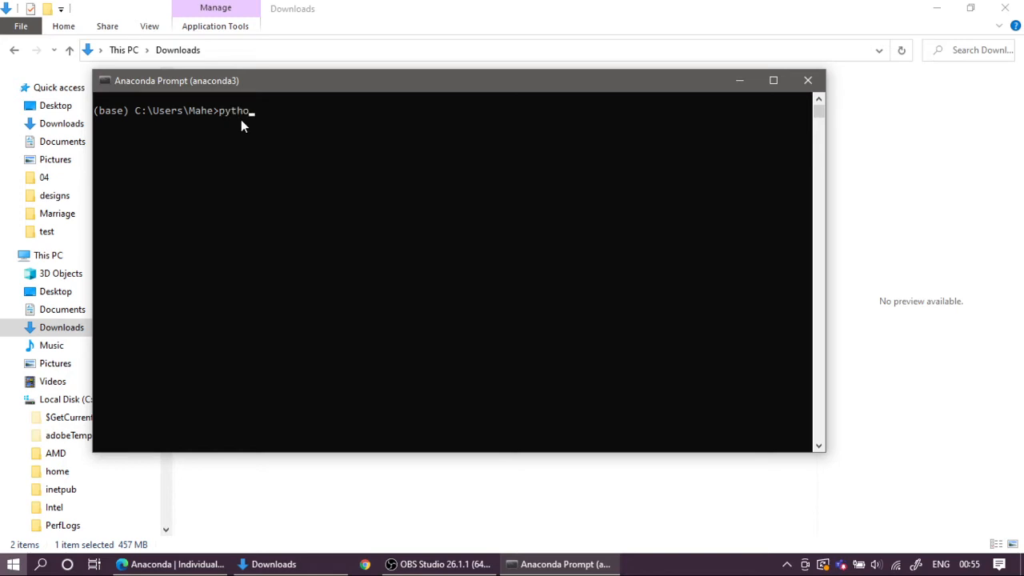
Step: Run python --version in the Anaconda Prompt and highlight the version line it returns
{"action": "type", "text": "python --version"}
{"action": "key", "text": "Return"}
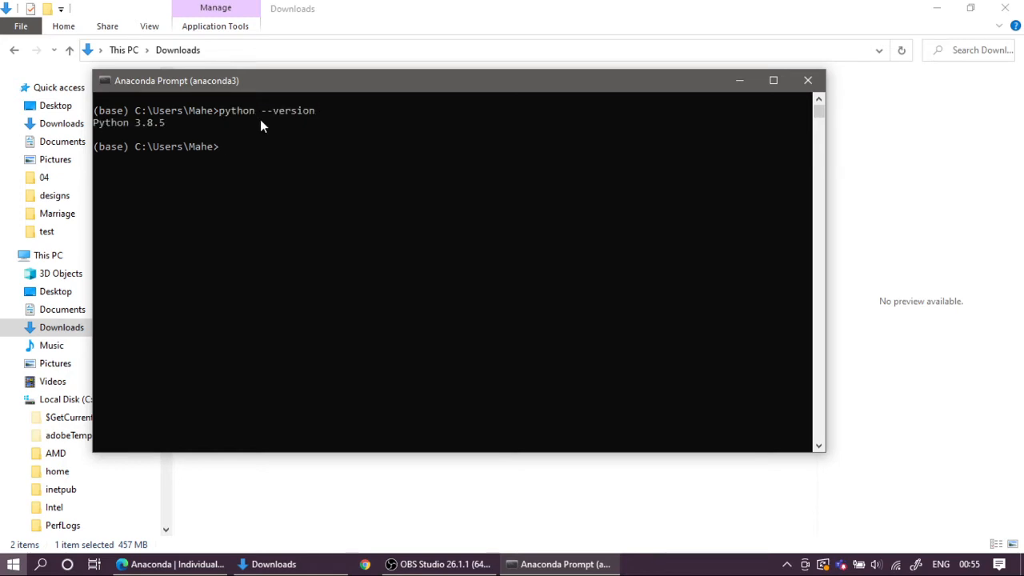
{"action": "left_click_drag", "start_coordinate": [168, 123], "coordinate": [92, 134]}
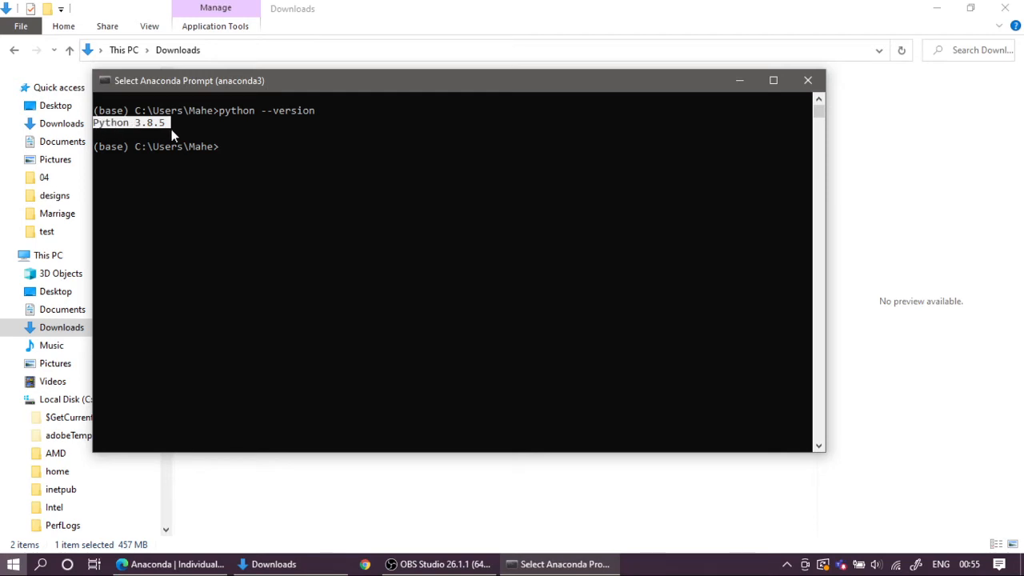
{"action": "left_click", "coordinate": [237, 149]}
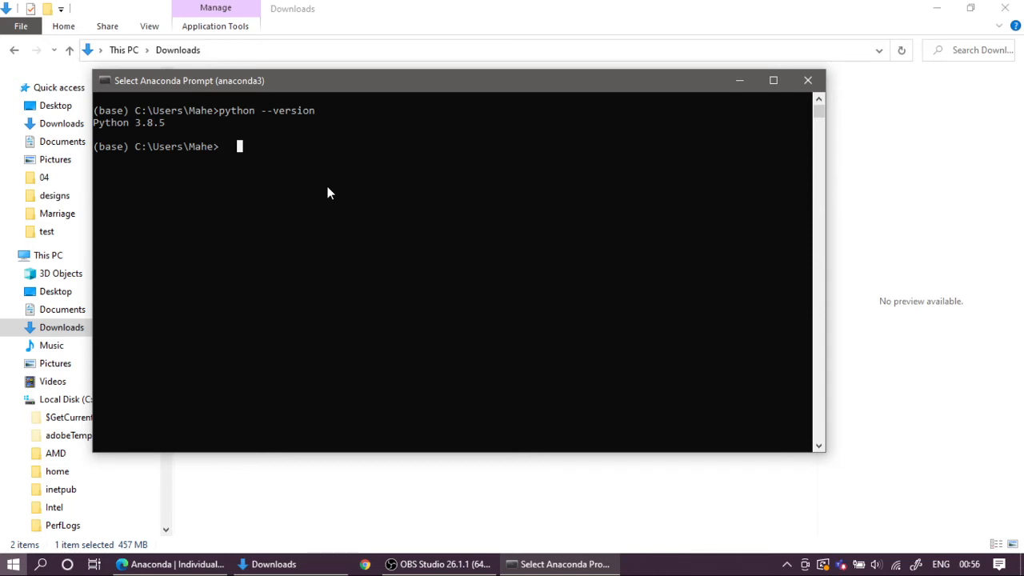
Step: Start the Python interpreter in the Anaconda Prompt and import numpy and scipy
{"action": "type", "text": "python"}
{"action": "key", "text": "Return"}
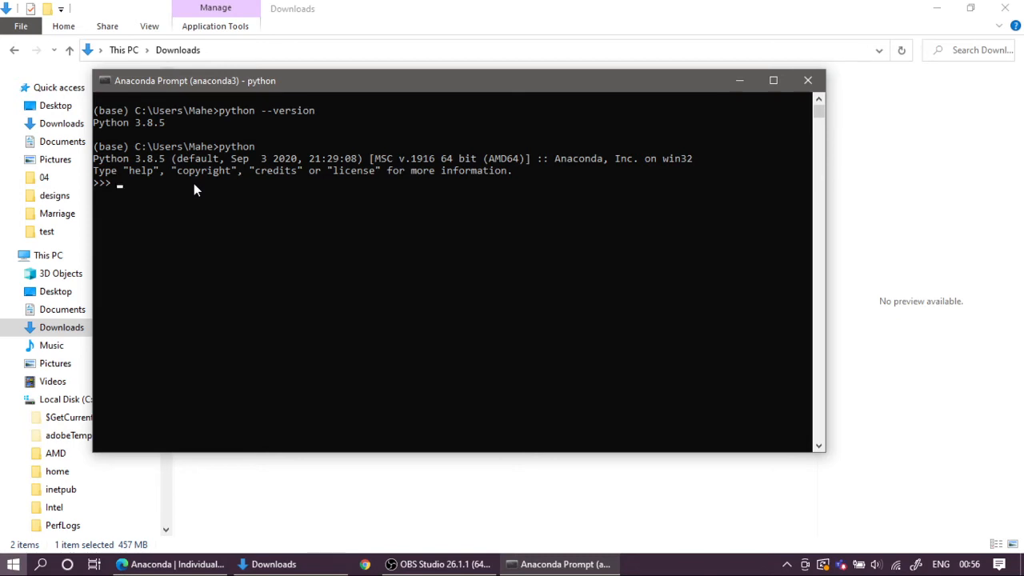
{"action": "type", "text": "import numpy"}
{"action": "key", "text": "Return"}
{"action": "type", "text": "import scipy"}
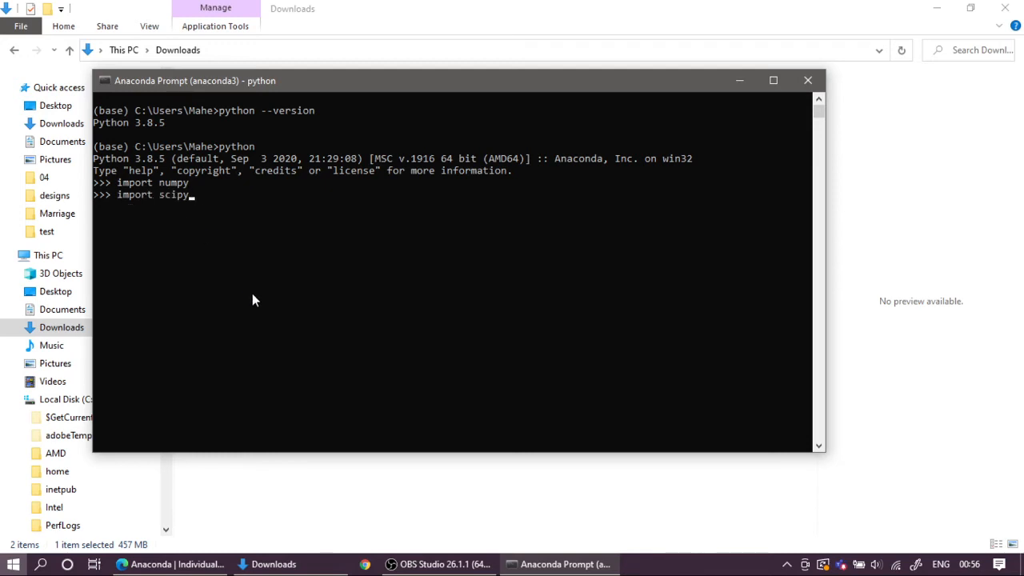
{"action": "key", "text": "Return"}
Step: Try to import the machine learning library in Python with import scikit-learn
{"action": "type", "text": "import"}
{"action": "type", "text": "scikit-learn"}
{"action": "key", "text": "Return"}
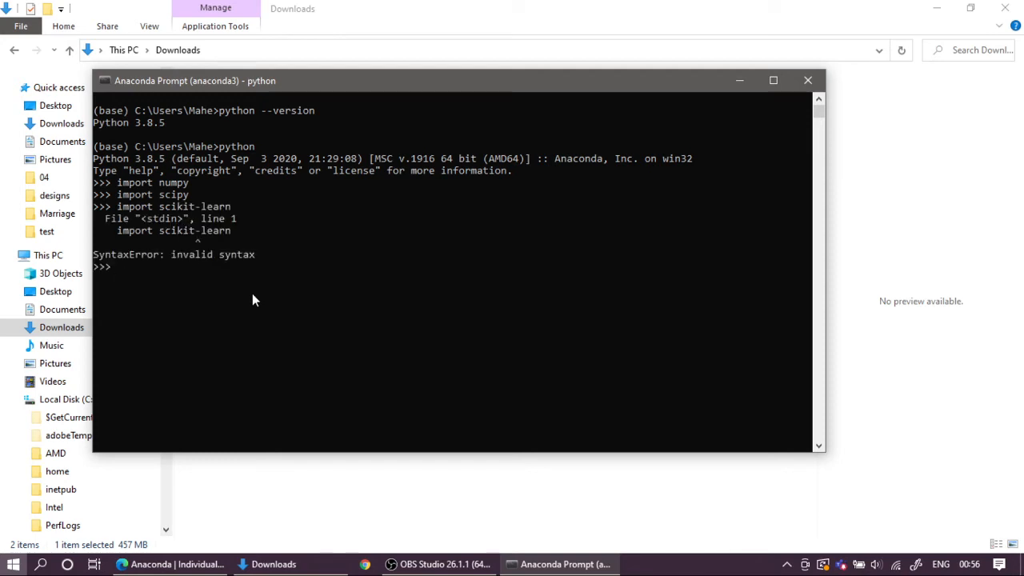
Step: Recall the last import statement and try it without the hyphen as import scikitlearn
{"action": "key", "text": "Up"}
{"action": "key", "text": "BackSpace"}
{"action": "key", "text": "BackSpace"}
{"action": "key", "text": "BackSpace"}
{"action": "key", "text": "BackSpace"}
{"action": "key", "text": "BackSpace"}
{"action": "key", "text": "BackSpace"}
{"action": "type", "text": "learn"}
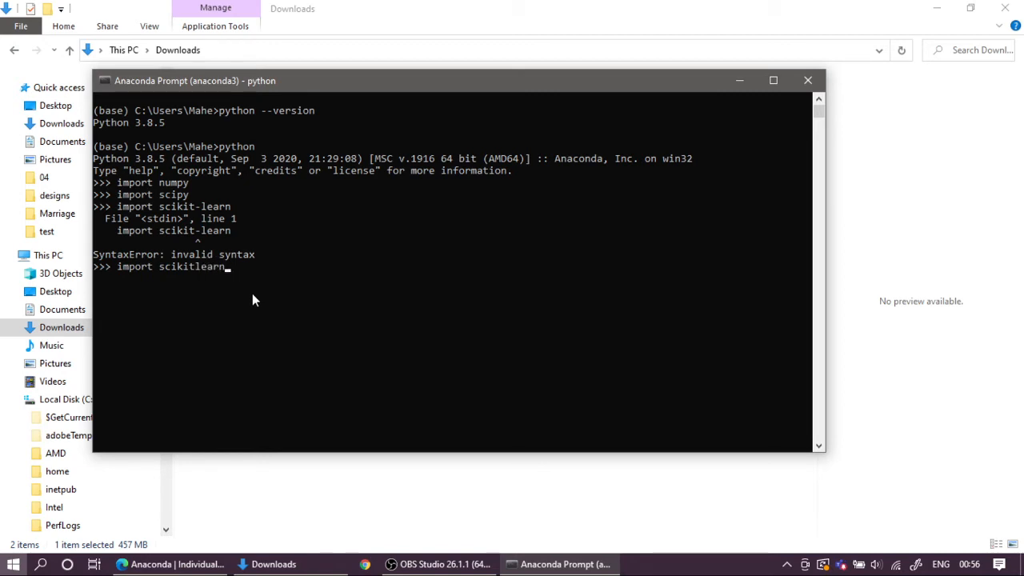
{"action": "key", "text": "Return"}
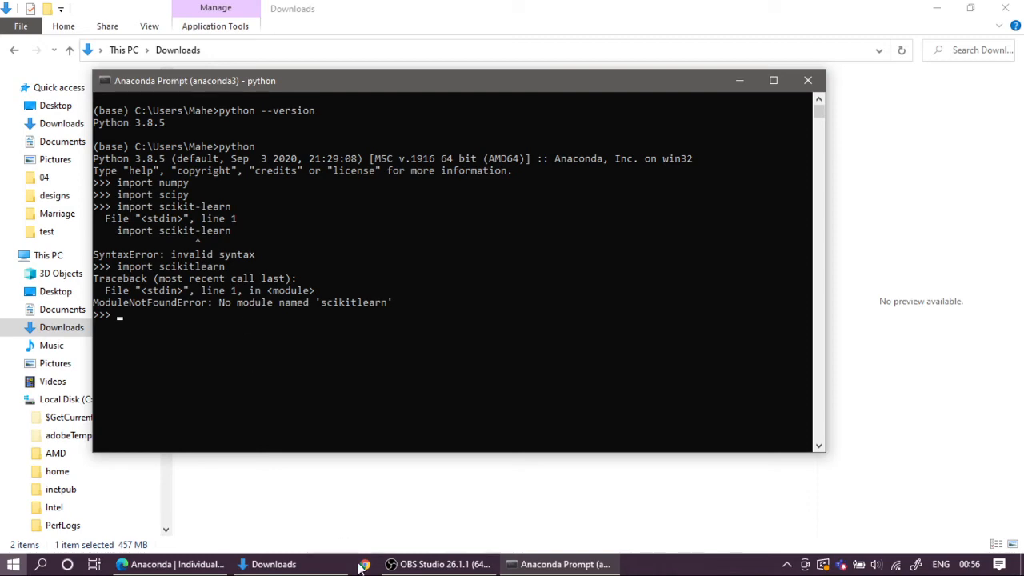
Step: Switch to Edge and search Bing for scikit learn in a new tab to look up the library's name
{"action": "left_click", "coordinate": [216, 563]}
{"action": "left_click", "coordinate": [638, 15]}
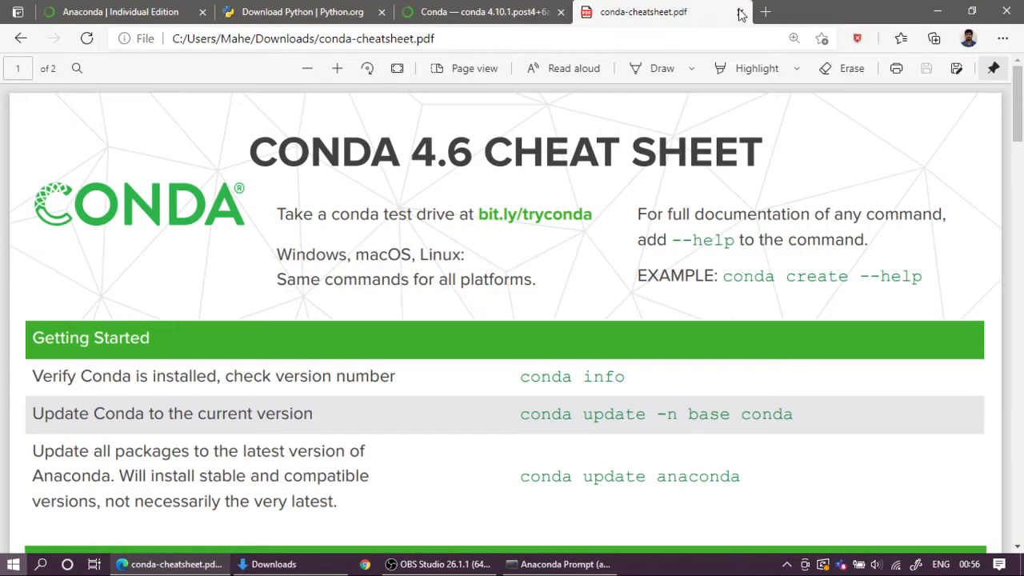
{"action": "left_click", "coordinate": [765, 12]}
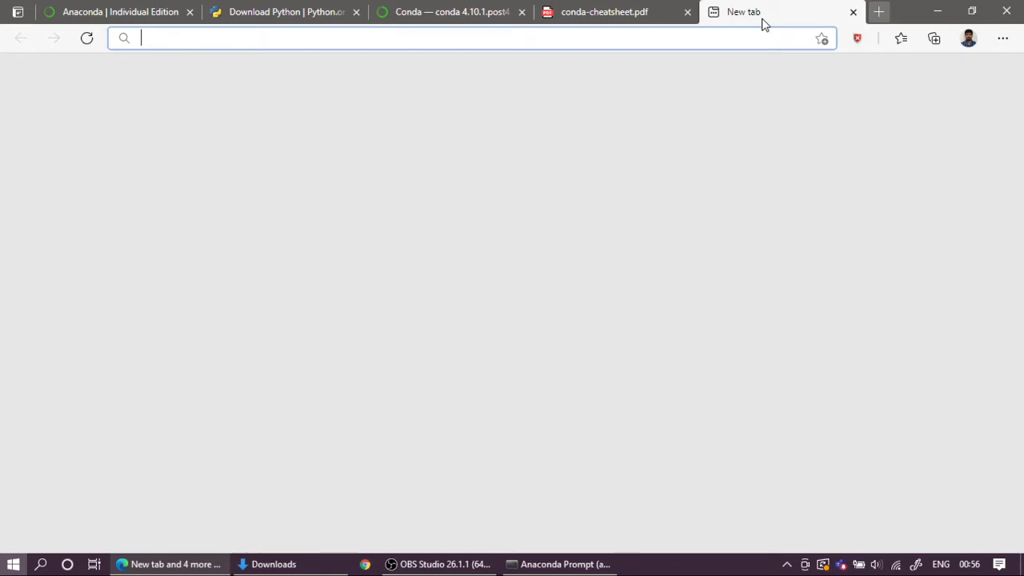
{"action": "type", "text": "scikity"}
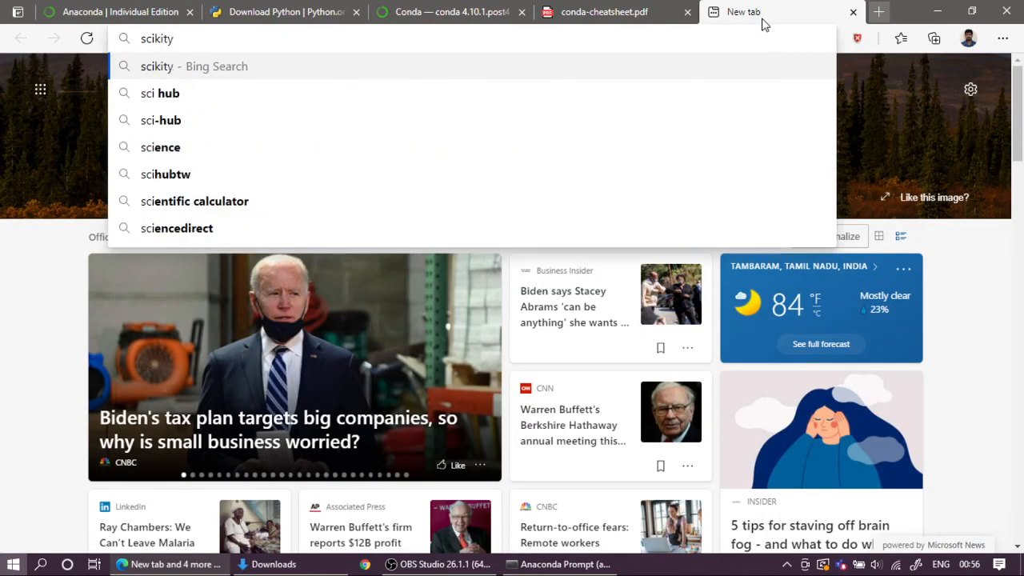
{"action": "key", "text": "BackSpace"}
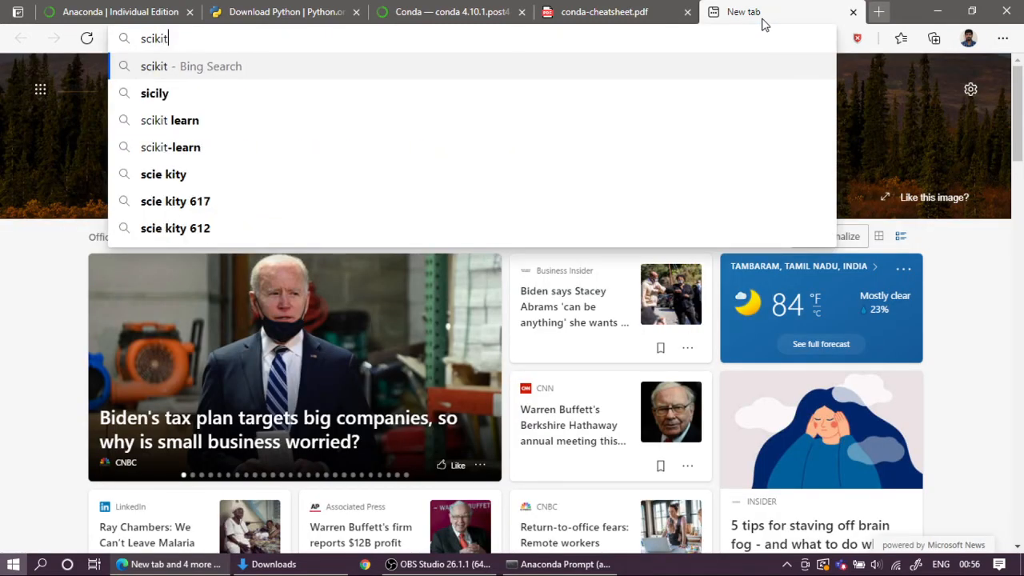
{"action": "type", "text": "li"}
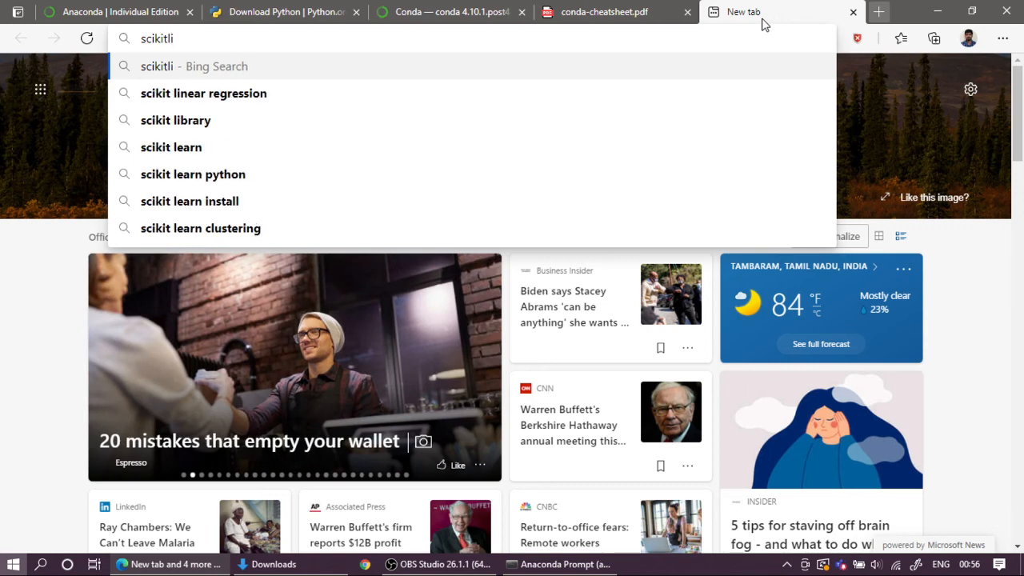
{"action": "key", "text": "Down"}
{"action": "key", "text": "Down"}
{"action": "key", "text": "Down"}
{"action": "key", "text": "Return"}
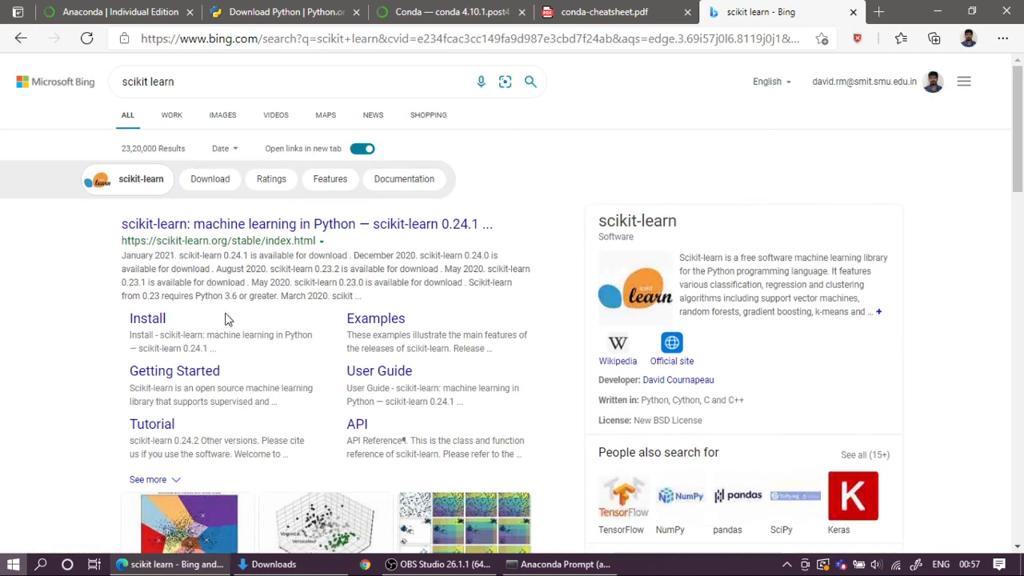
Step: Return to the Python session in the Anaconda Prompt and try entering scikit-learn on its own
{"action": "key", "text": "alt+Tab"}
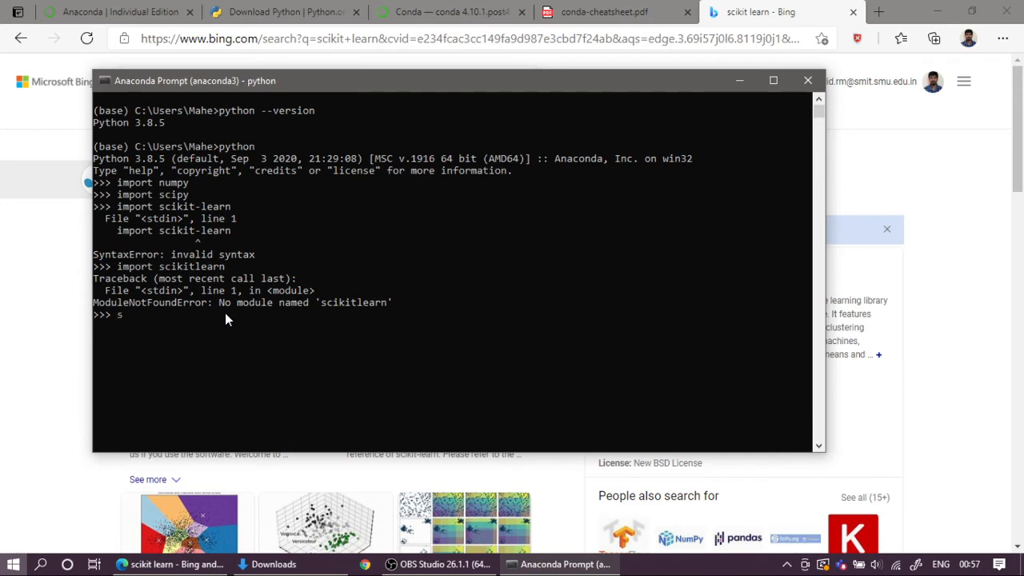
{"action": "type", "text": "scikit-learn"}
{"action": "key", "text": "Return"}
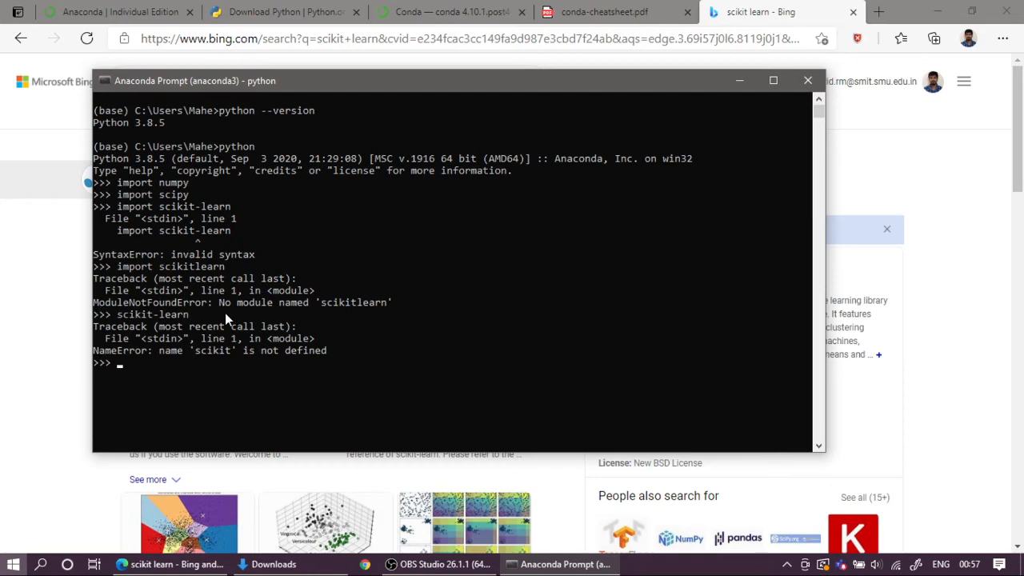
Step: Recheck the scikit learn search results in Edge, then examine the supported languages on the Conda documentation page
{"action": "key", "text": "alt+Tab"}
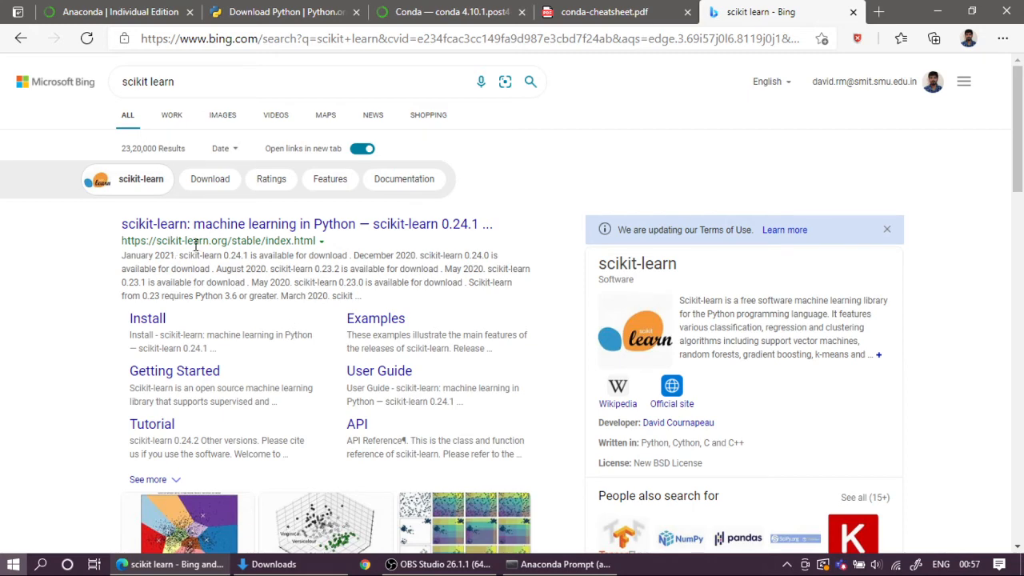
{"action": "key", "text": "alt+Tab"}
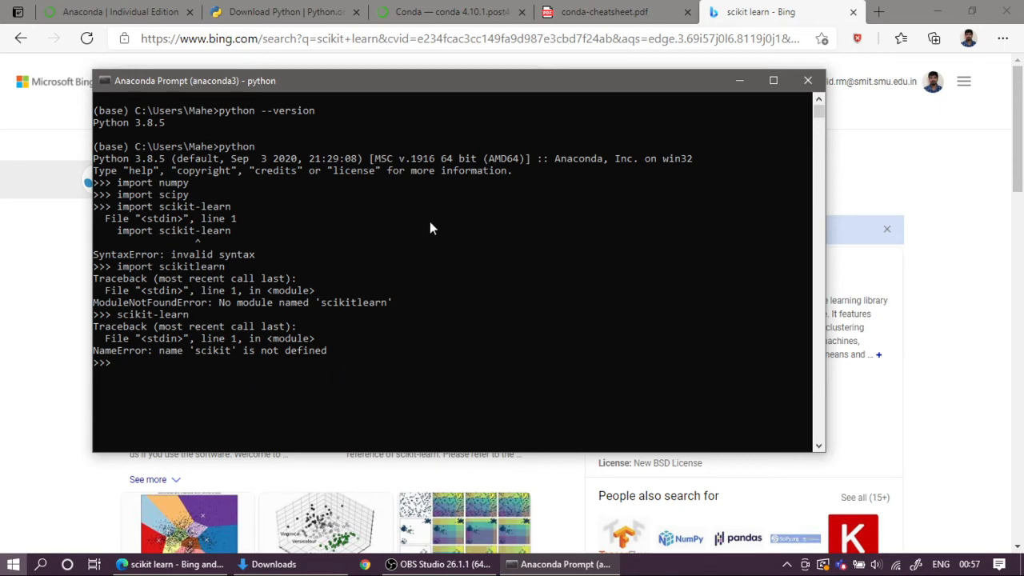
{"action": "left_click", "coordinate": [432, 12]}
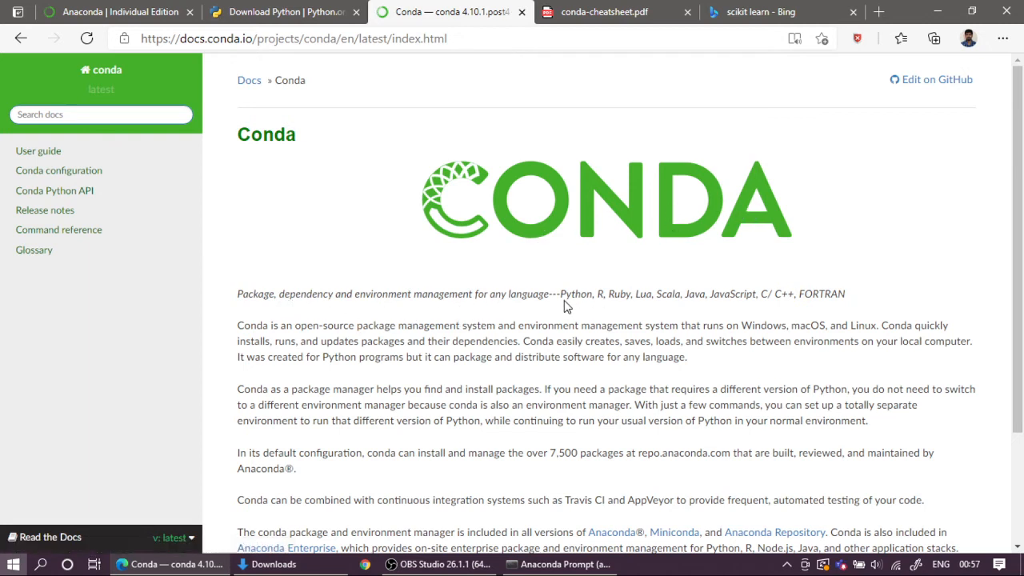
{"action": "left_click_drag", "start_coordinate": [562, 293], "coordinate": [755, 296]}
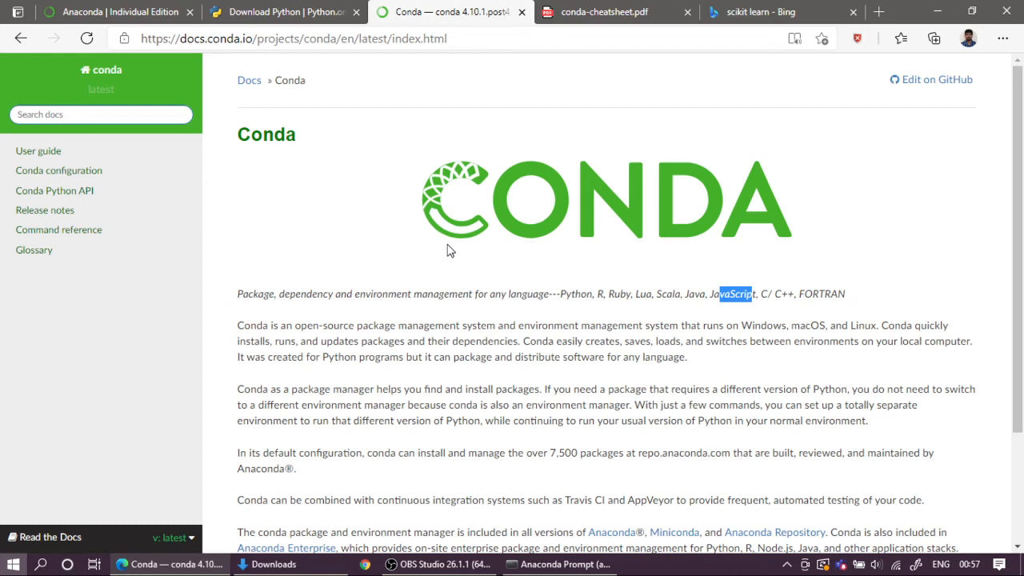
Step: Search Windows for ana and open Anaconda Navigator (anaconda3)
{"action": "key", "text": "super"}
{"action": "type", "text": "ana"}
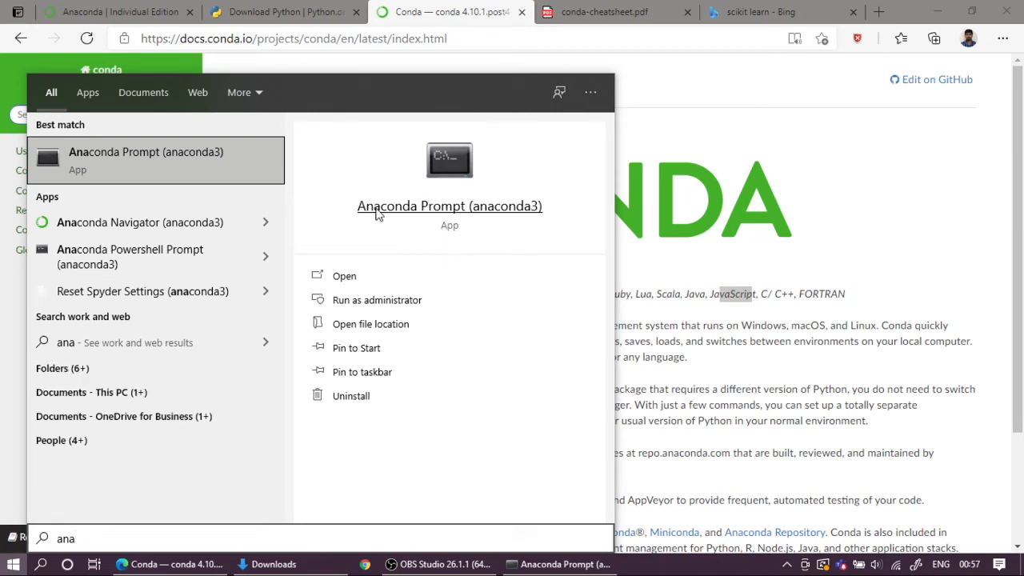
{"action": "left_click", "coordinate": [128, 230]}
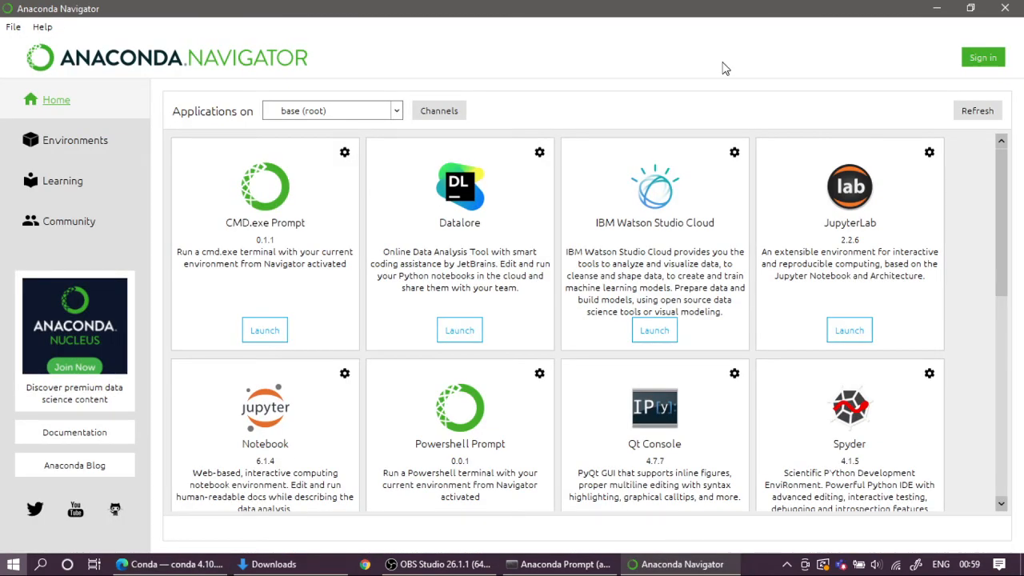
Step: Examine the environments offered on the Navigator home page and look through the available applications for base (root)
{"action": "left_click", "coordinate": [347, 118]}
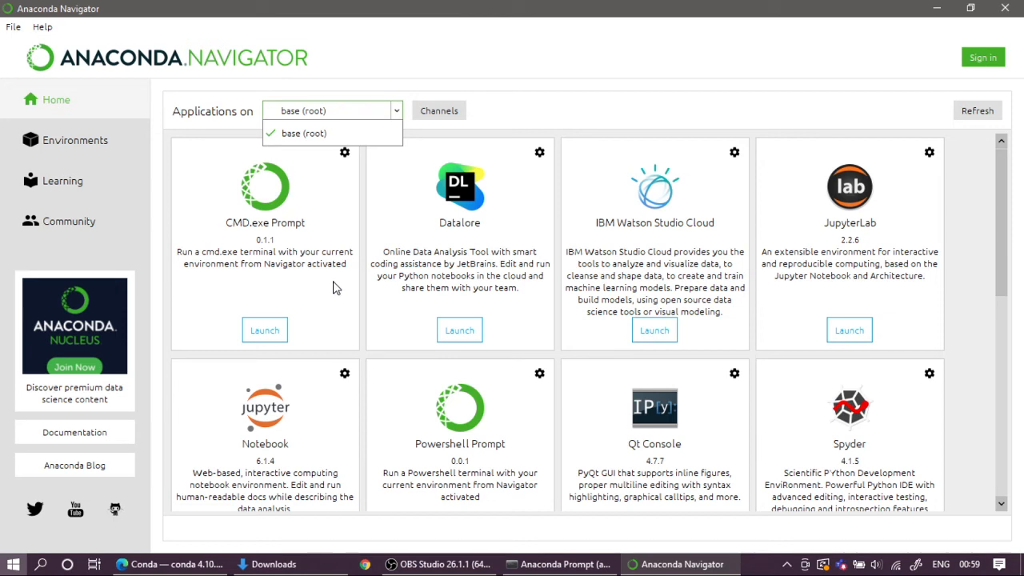
{"action": "left_click", "coordinate": [834, 276]}
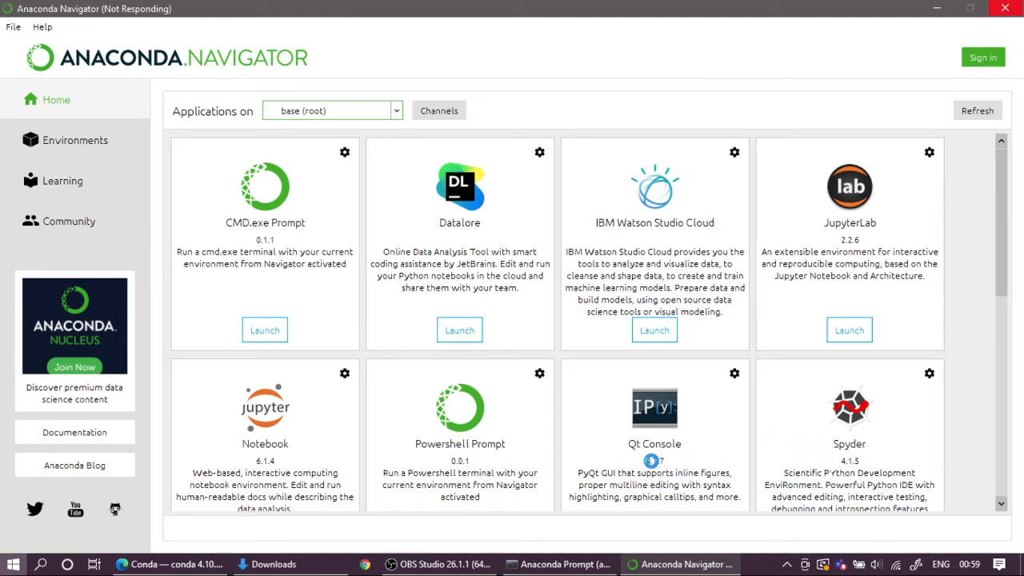
{"action": "scroll", "coordinate": [805, 433], "scroll_direction": "down", "scroll_amount": 5}
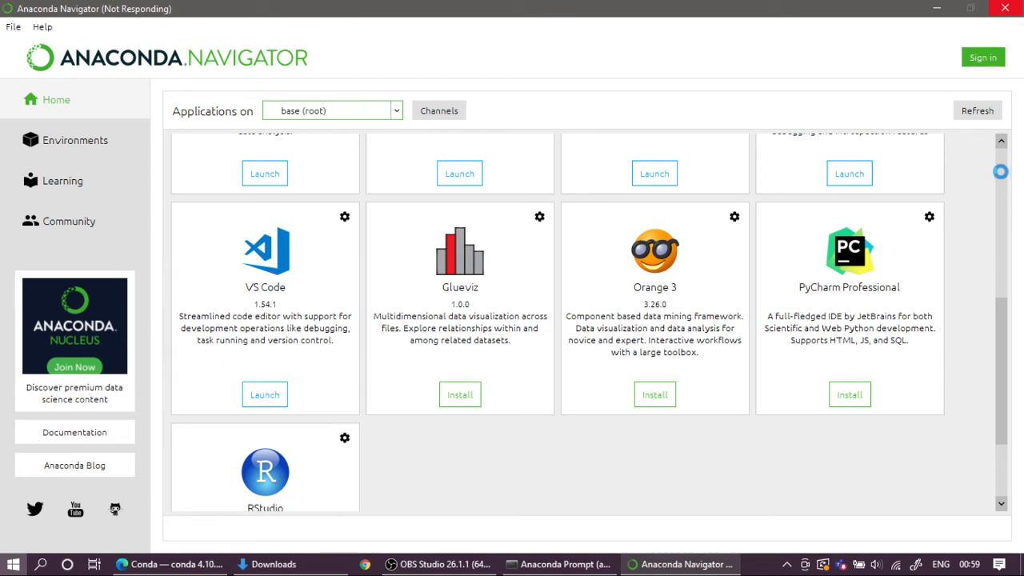
{"action": "left_click_drag", "start_coordinate": [1002, 173], "coordinate": [1001, 173]}
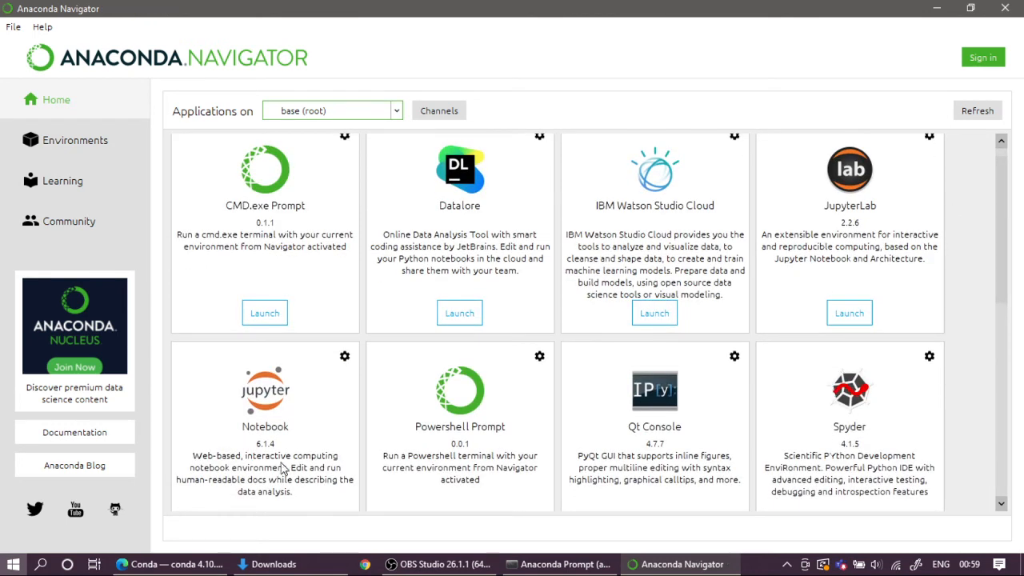
{"action": "scroll", "coordinate": [720, 344], "scroll_direction": "down", "scroll_amount": 5}
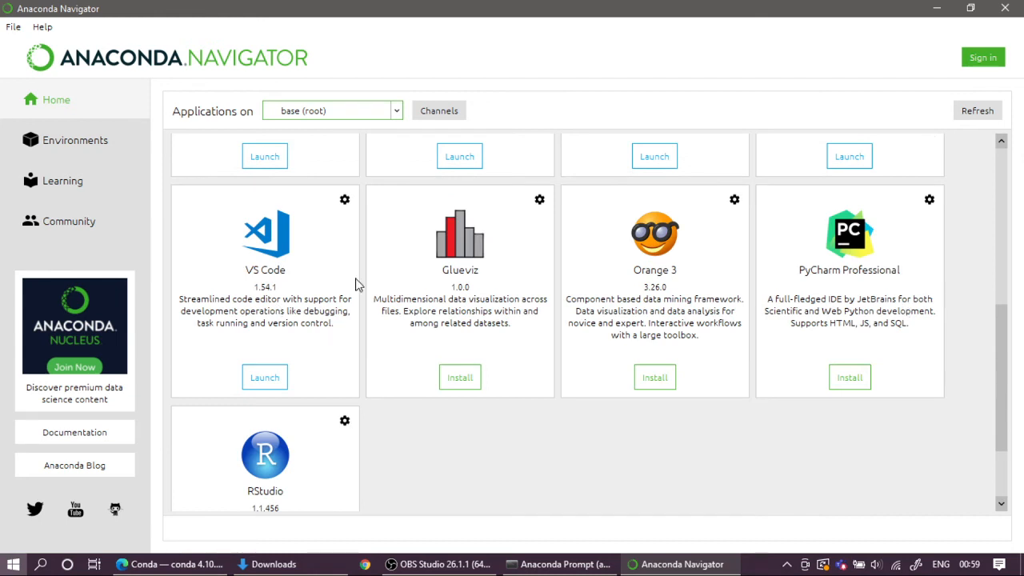
{"action": "scroll", "coordinate": [832, 455], "scroll_direction": "up", "scroll_amount": 4}
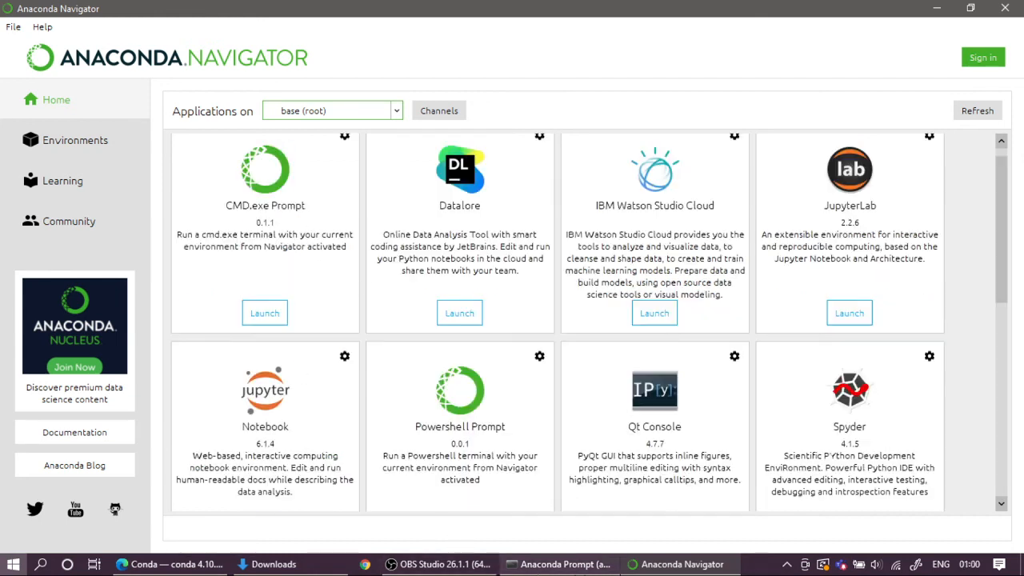
Step: Switch to the Anaconda Prompt and leave the Python session with exit()
{"action": "left_click", "coordinate": [560, 565]}
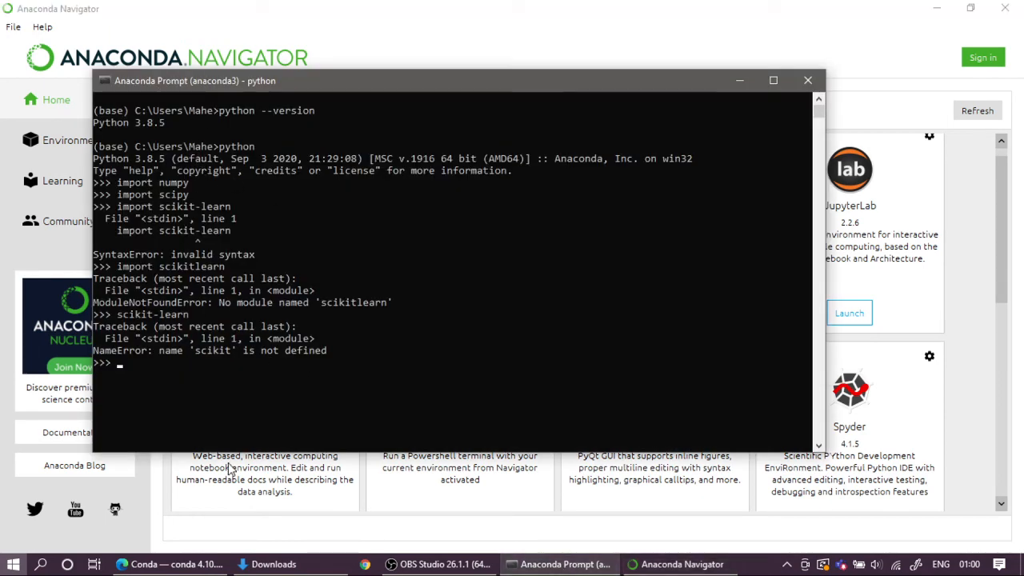
{"action": "type", "text": "exit()"}
{"action": "key", "text": "Return"}
Step: Launch Jupyter from the base environment with the command jupyter notebook
{"action": "type", "text": "ju"}
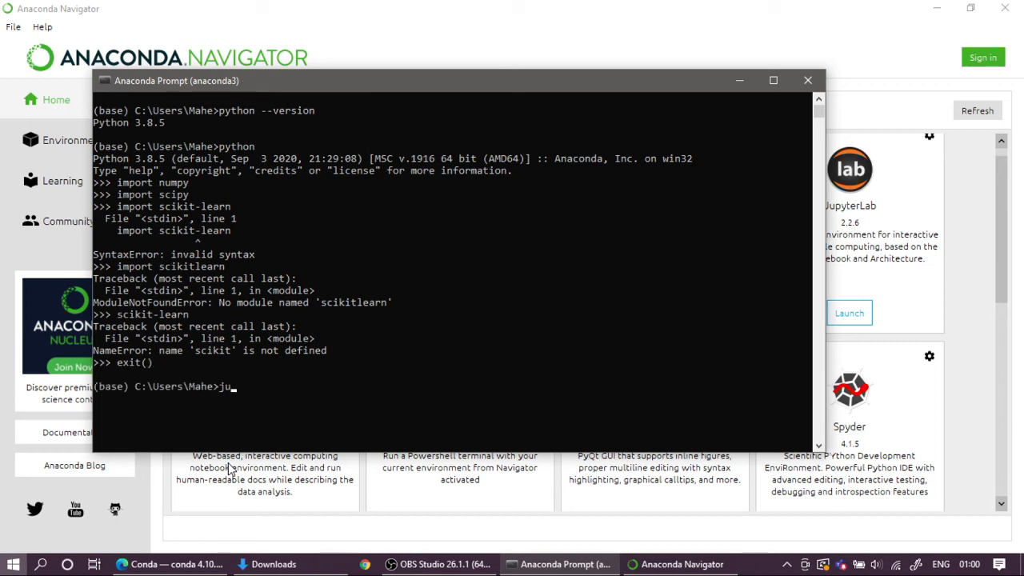
{"action": "type", "text": "pyter notebook"}
{"action": "key", "text": "Return"}
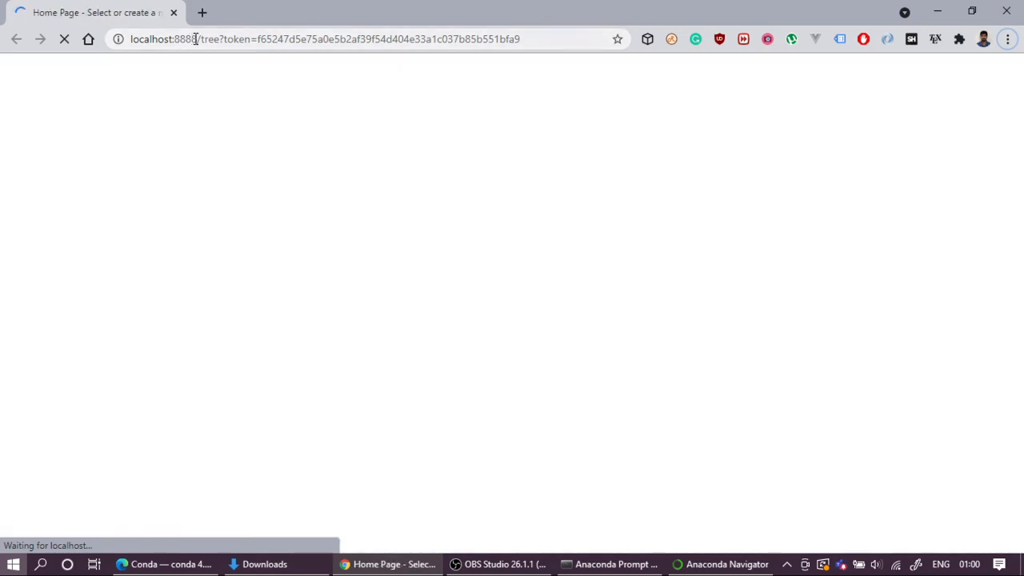
Step: Examine the local address of the Jupyter home page and look through its file listing
{"action": "left_click_drag", "start_coordinate": [195, 38], "coordinate": [119, 38]}
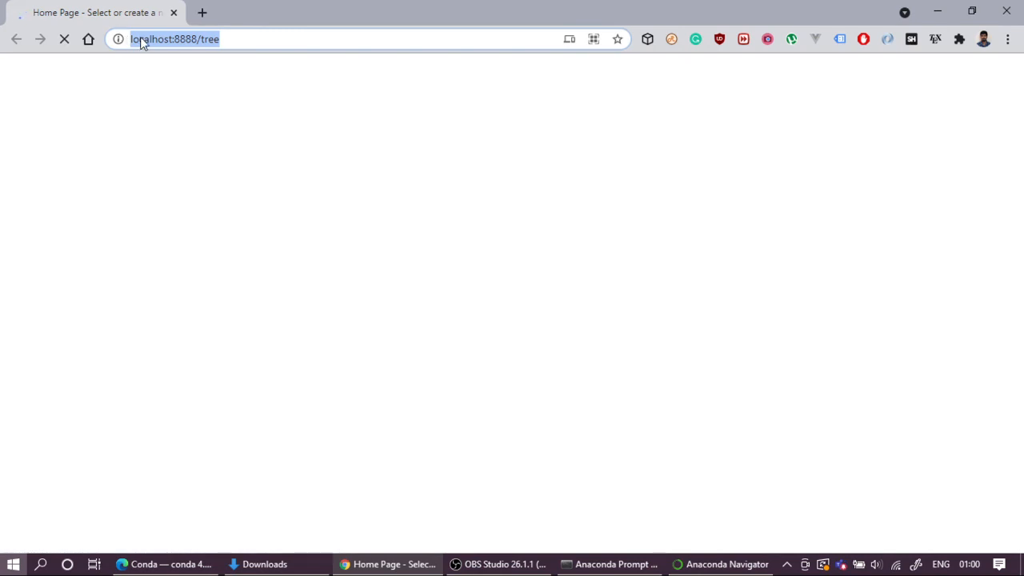
{"action": "left_click", "coordinate": [247, 39]}
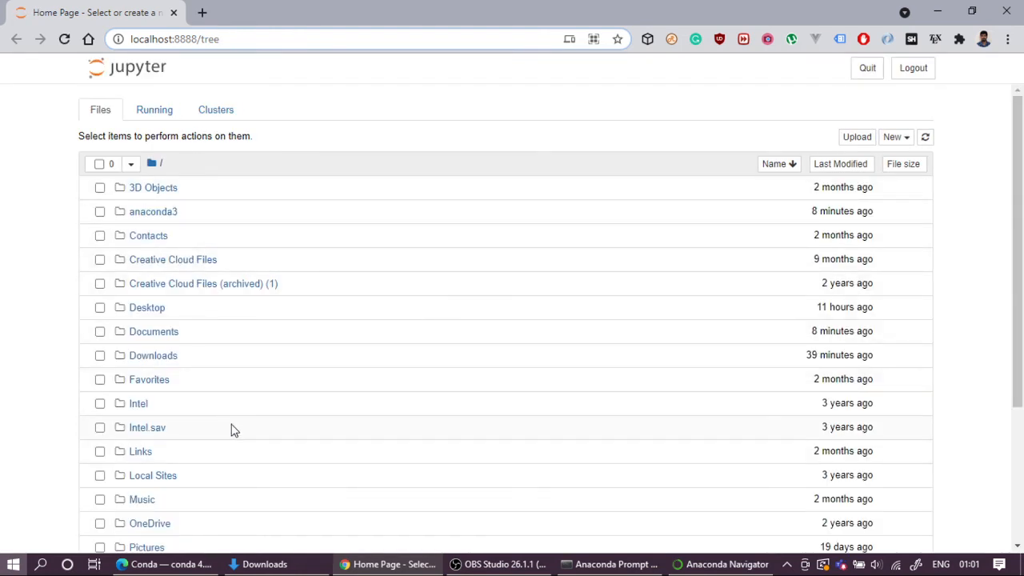
{"action": "scroll", "coordinate": [920, 149], "scroll_direction": "down", "scroll_amount": 3}
{"action": "scroll", "coordinate": [740, 384], "scroll_direction": "up", "scroll_amount": 3}
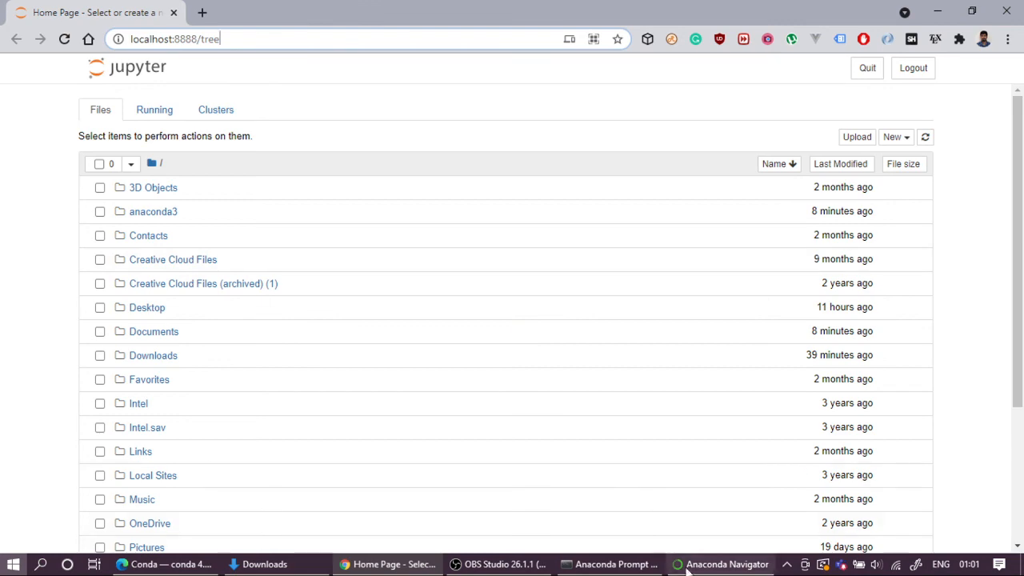
Step: Return to the Anaconda Prompt, interrupt the running Jupyter Notebook server to shut it down, and check its shutdown messages
{"action": "left_click", "coordinate": [612, 564]}
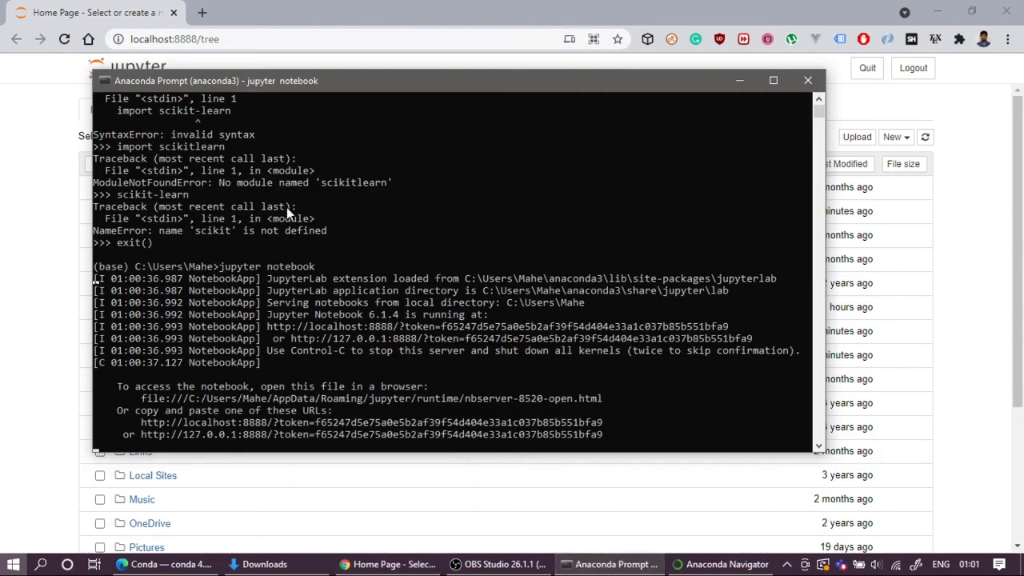
{"action": "left_click_drag", "start_coordinate": [347, 83], "coordinate": [382, 73]}
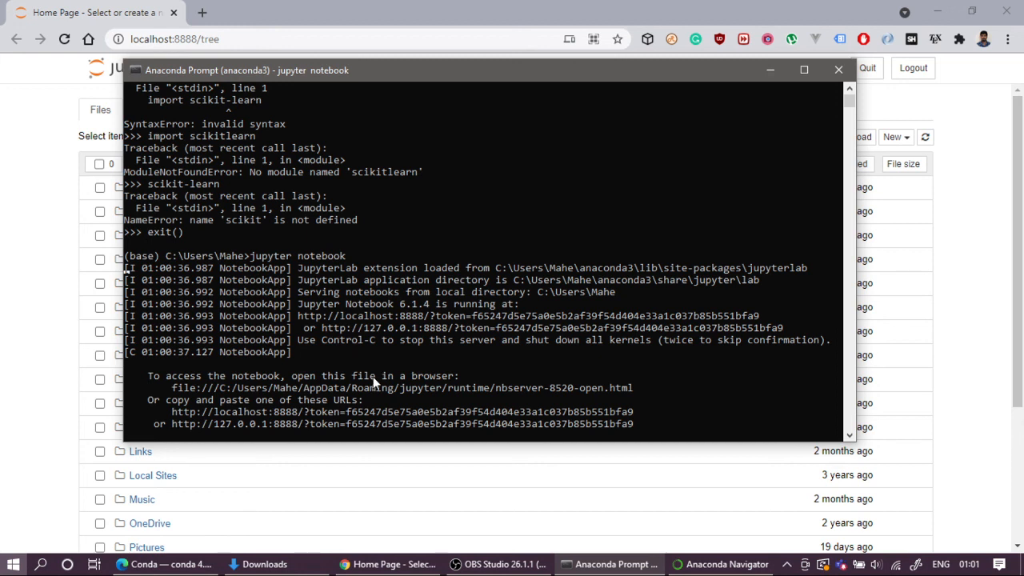
{"action": "left_click", "coordinate": [665, 424]}
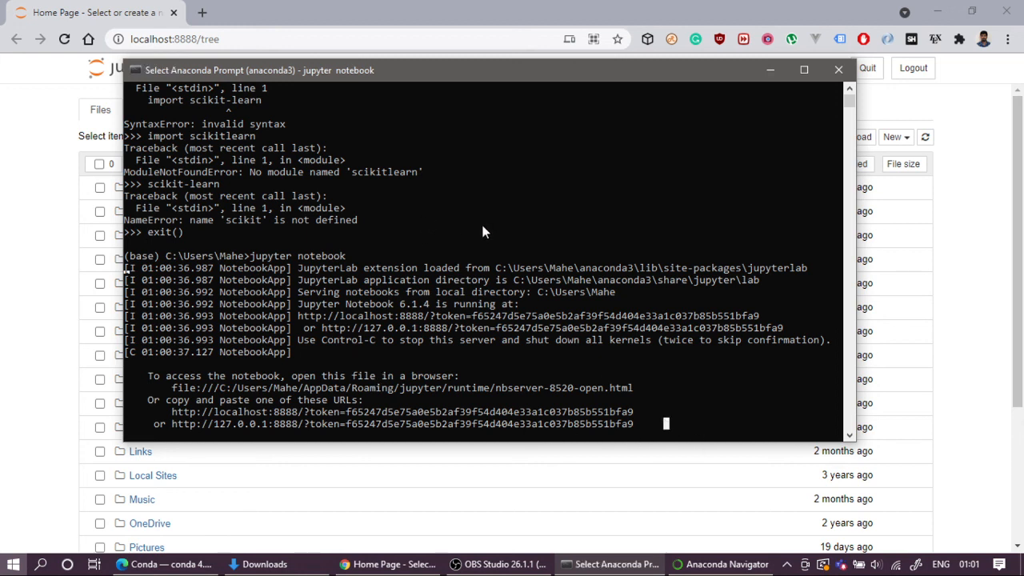
{"action": "key", "text": "ctrl+c"}
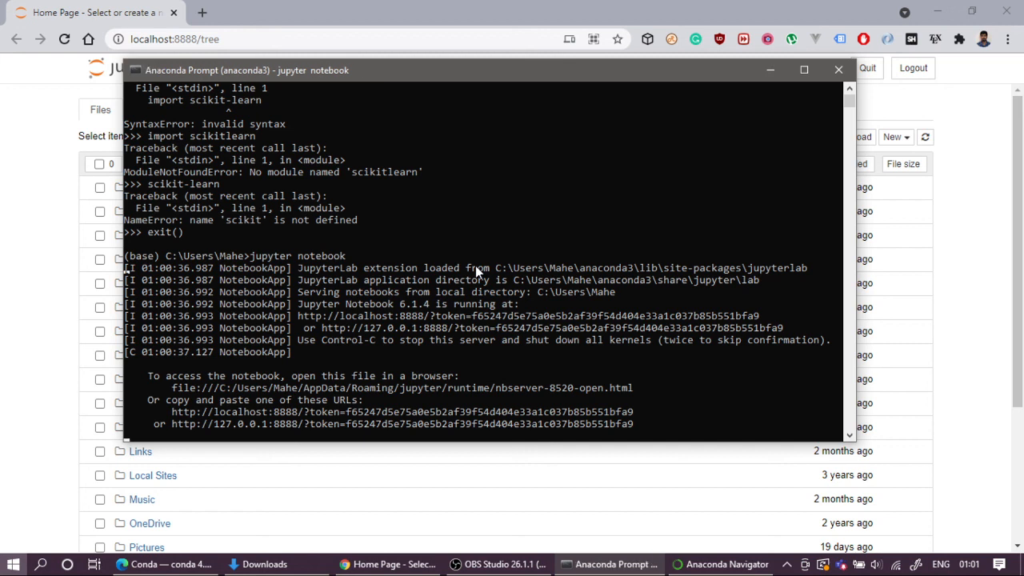
{"action": "scroll", "coordinate": [585, 370], "scroll_direction": "down", "scroll_amount": 3}
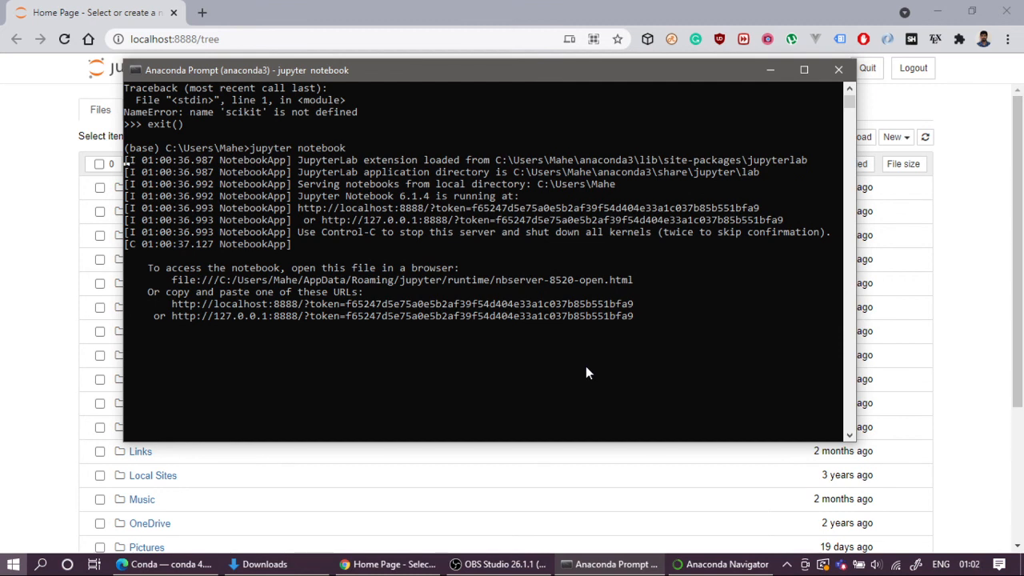
{"action": "key", "text": "ctrl+c"}
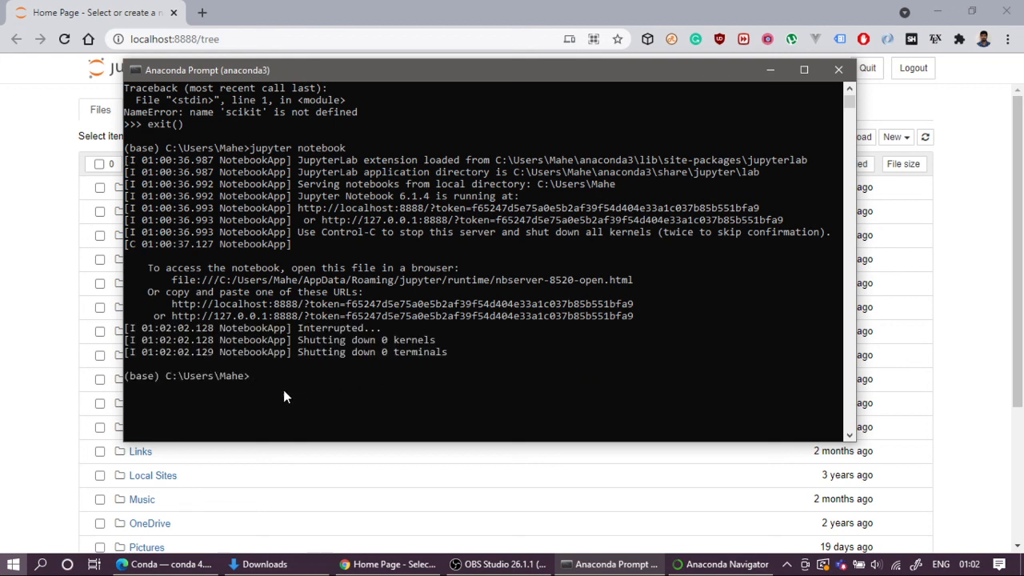
{"action": "left_click_drag", "start_coordinate": [333, 343], "coordinate": [460, 352]}
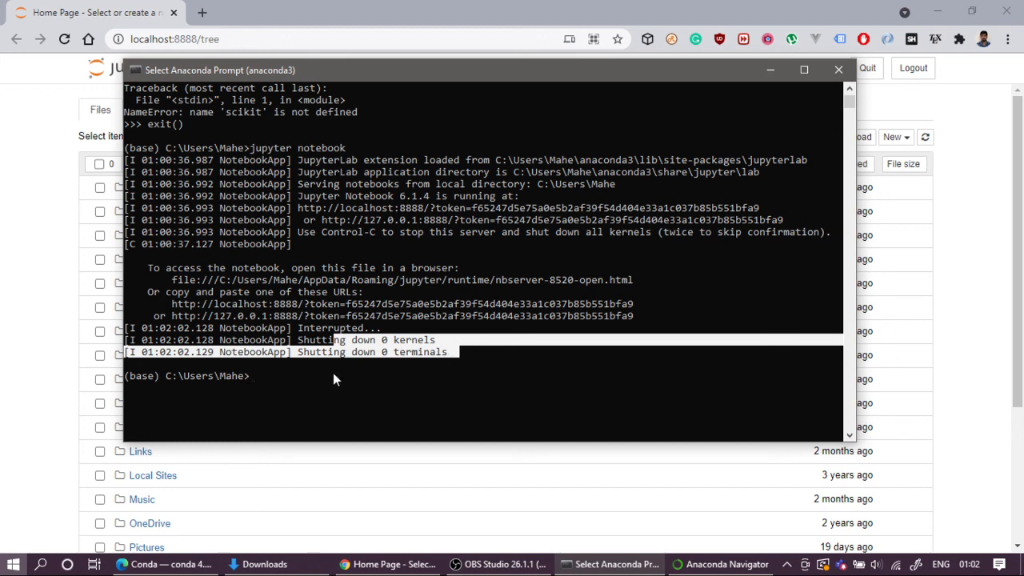
{"action": "left_click", "coordinate": [263, 379]}
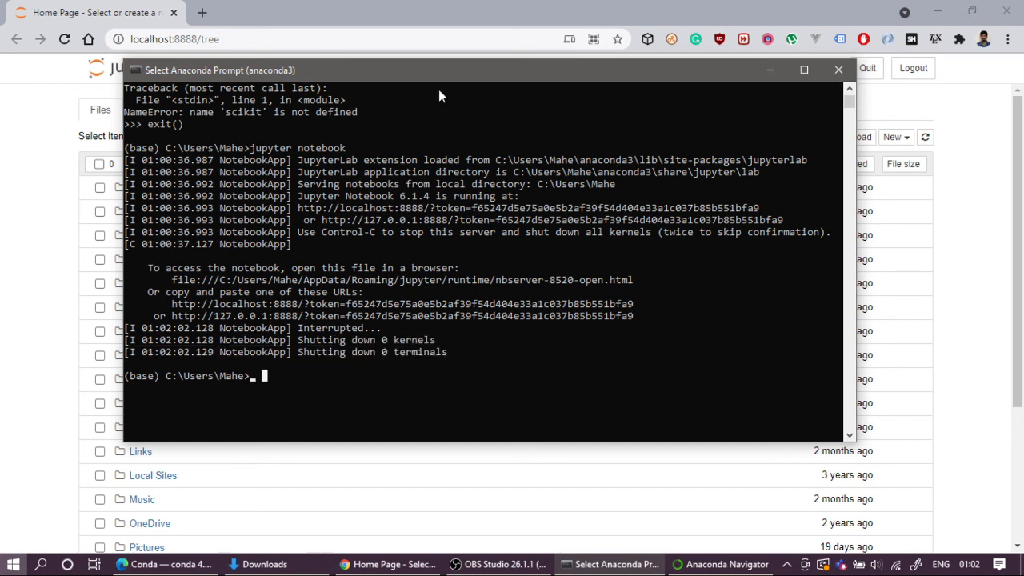
Step: Close the Jupyter home page in Chrome and reposition the Anaconda Prompt window so its whole output is in view
{"action": "left_click_drag", "start_coordinate": [439, 96], "coordinate": [484, 295]}
{"action": "left_click", "coordinate": [278, 24]}
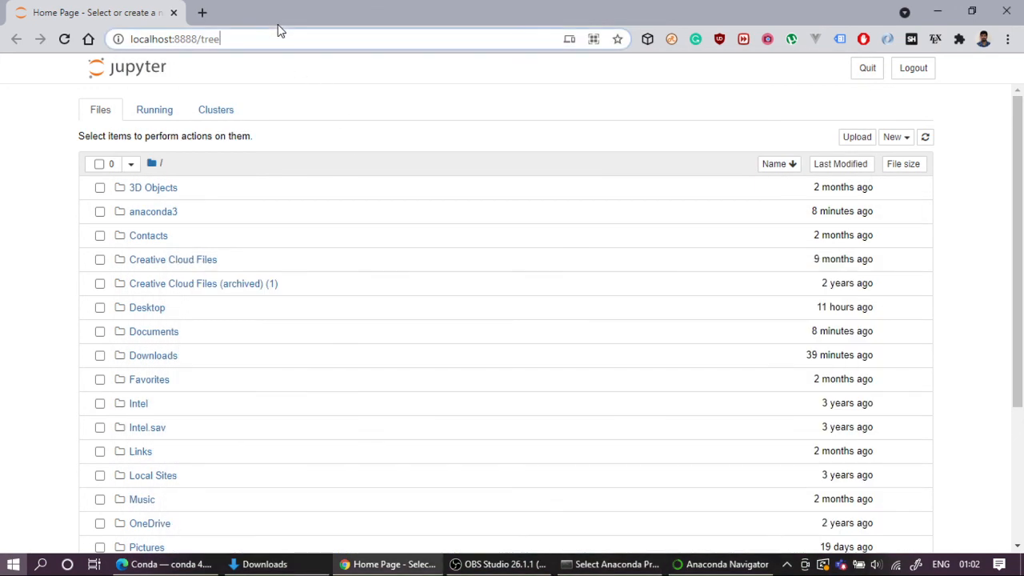
{"action": "left_click", "coordinate": [174, 12]}
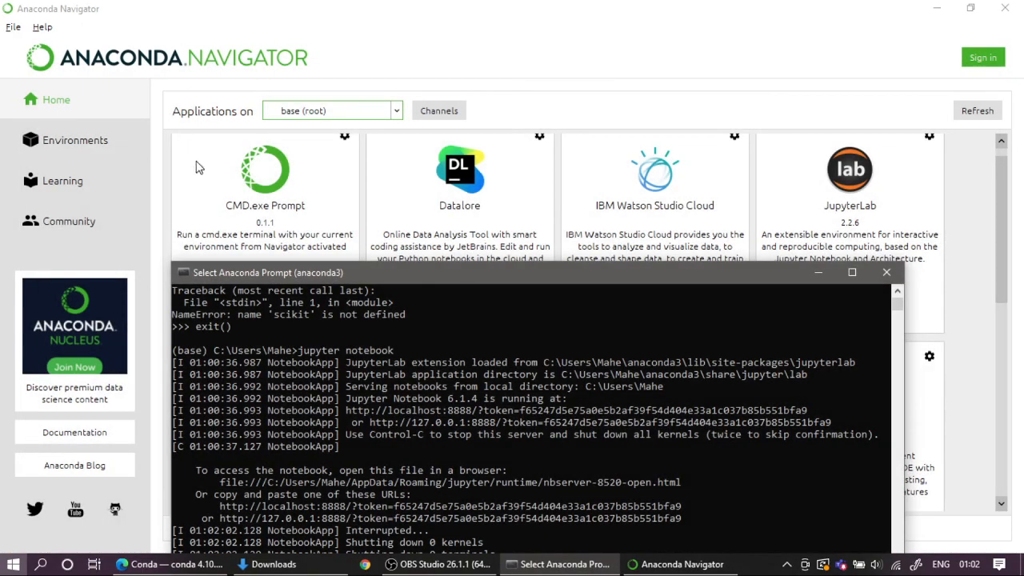
{"action": "left_click_drag", "start_coordinate": [442, 276], "coordinate": [409, 91]}
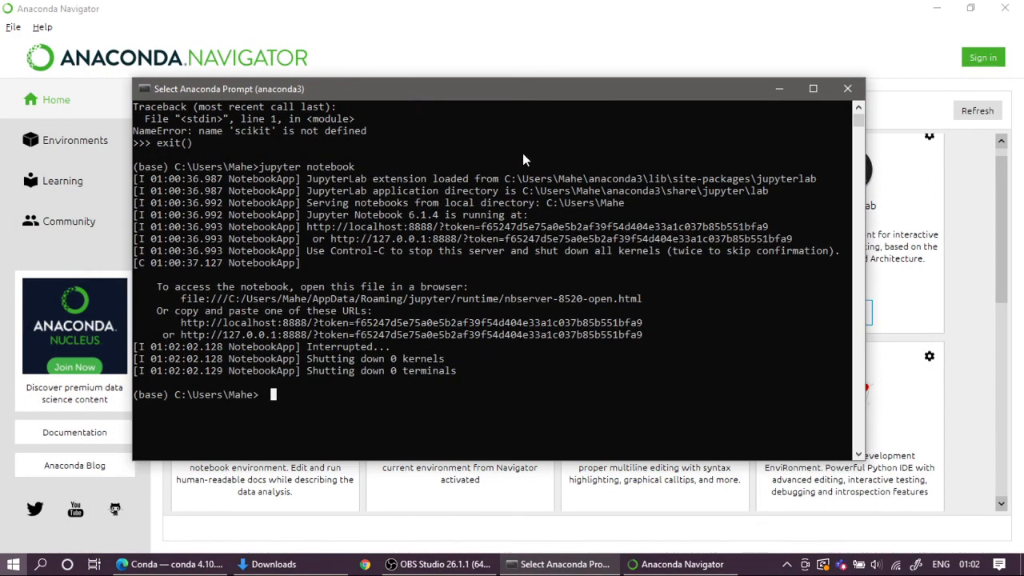